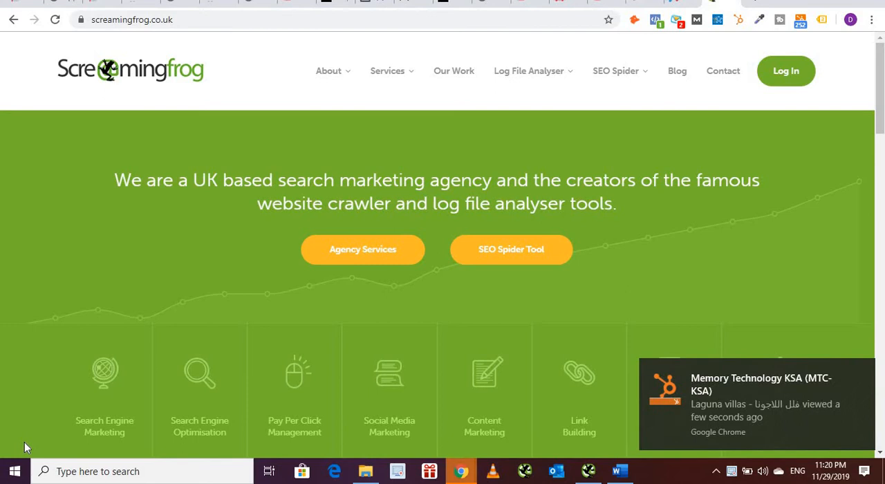
Step: Dismiss the notification and look over the Screaming Frog home page, its SEO Spider Tool section and the site navigation
left_click(861, 374)
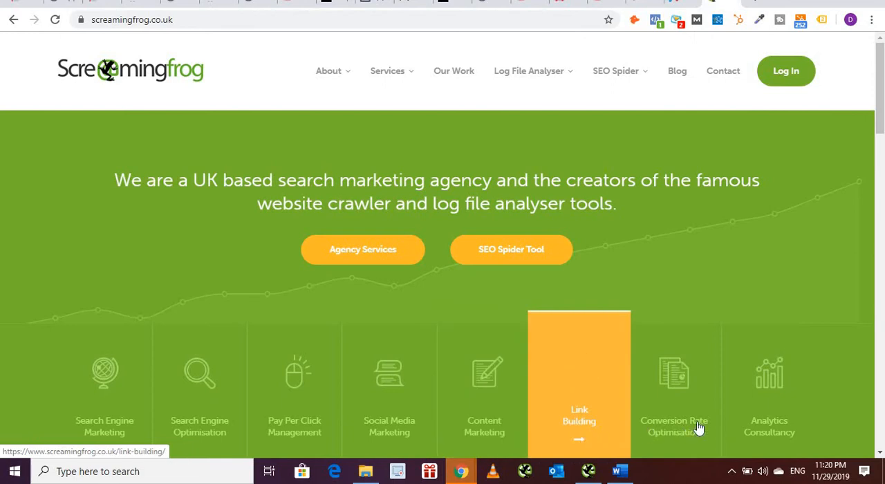
scroll(857, 181, "down", 2)
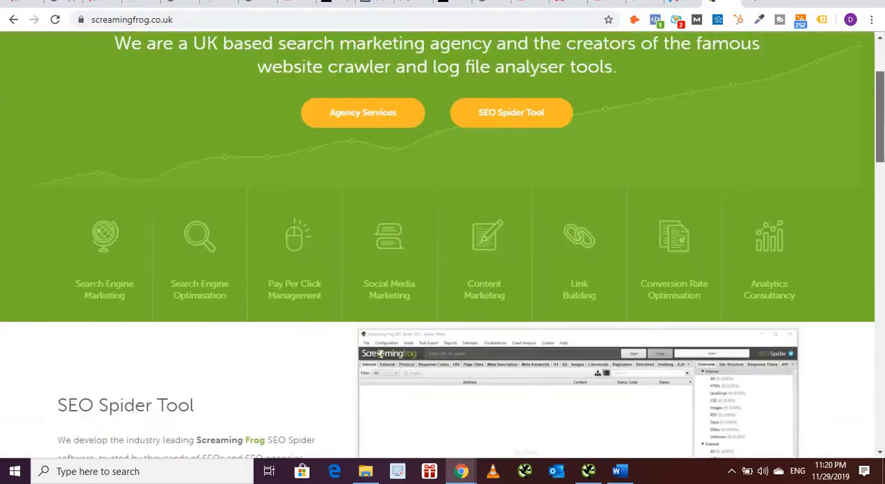
scroll(442, 245, "down", 4)
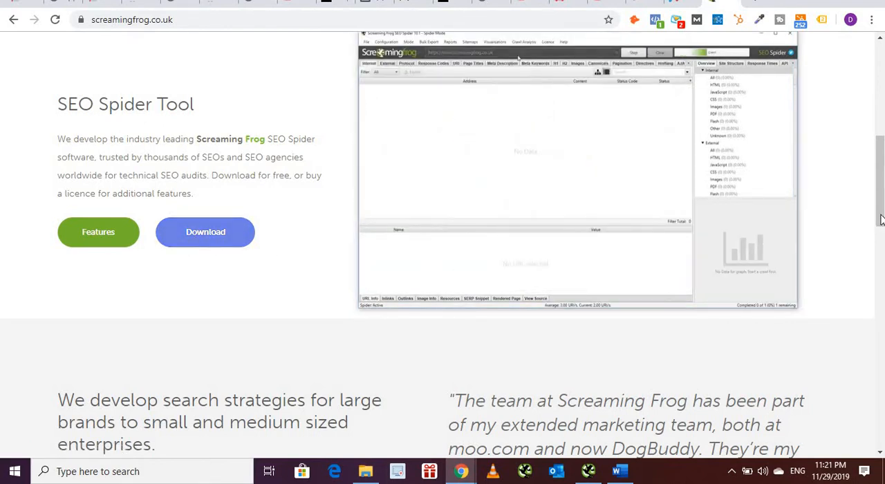
left_click_drag(880, 220, 876, 40)
mouse_move(395, 89)
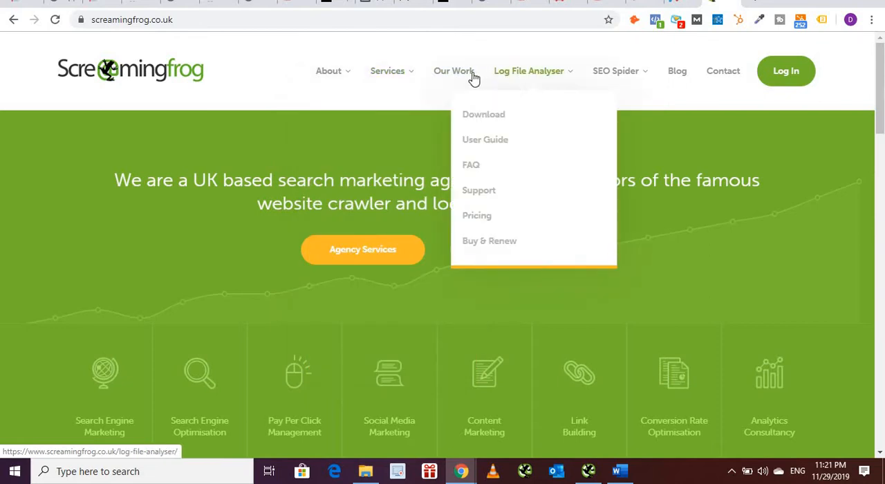
mouse_move(592, 78)
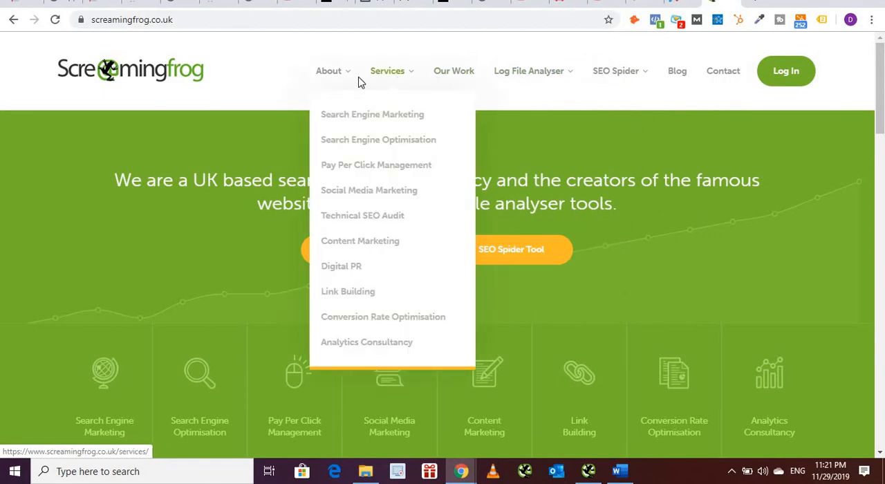
mouse_move(339, 80)
Step: Open the Log File Analyser pricing page and compare the free and paid versions, licence prices and multiple licence discounts
mouse_move(563, 81)
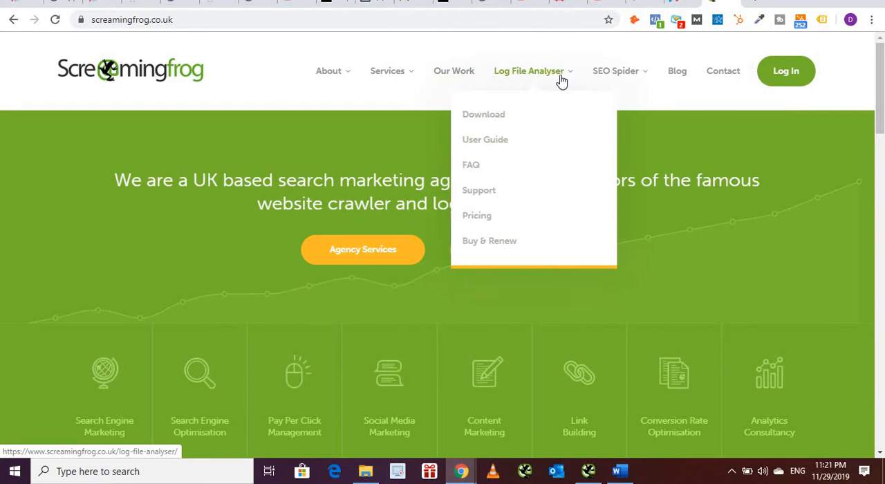
left_click(481, 220)
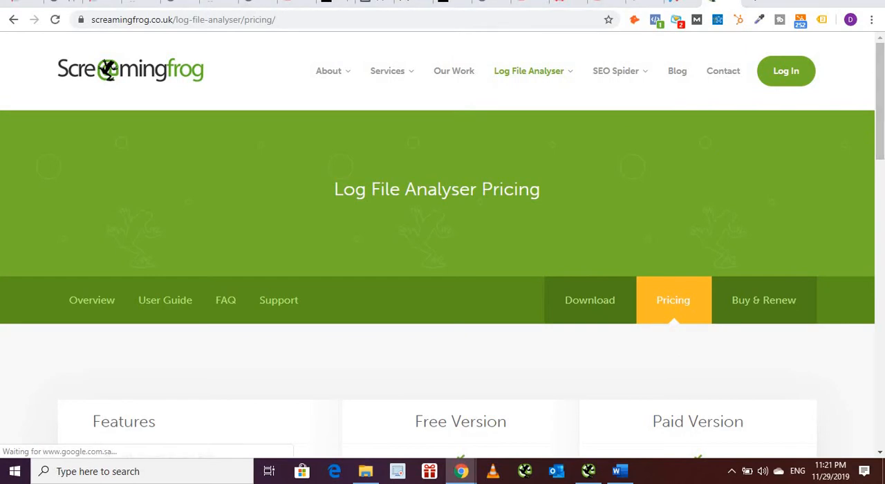
scroll(443, 276, "down", 3)
scroll(721, 221, "down", 2)
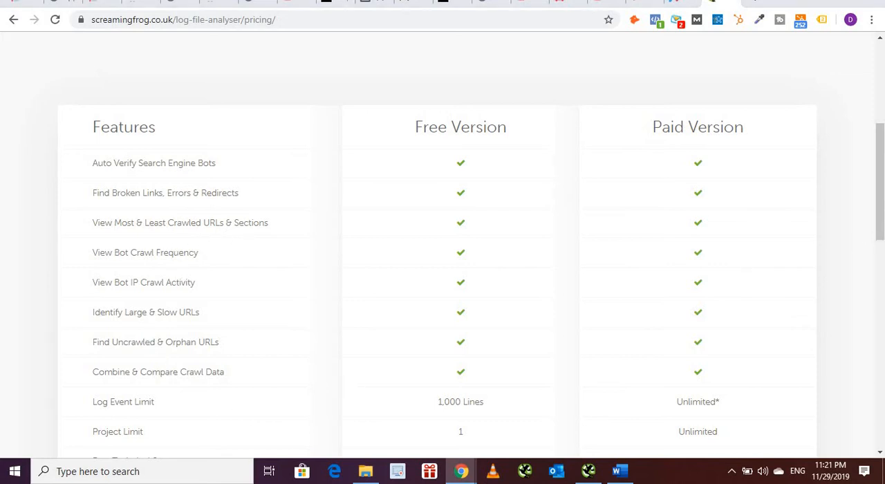
scroll(764, 261, "down", 3)
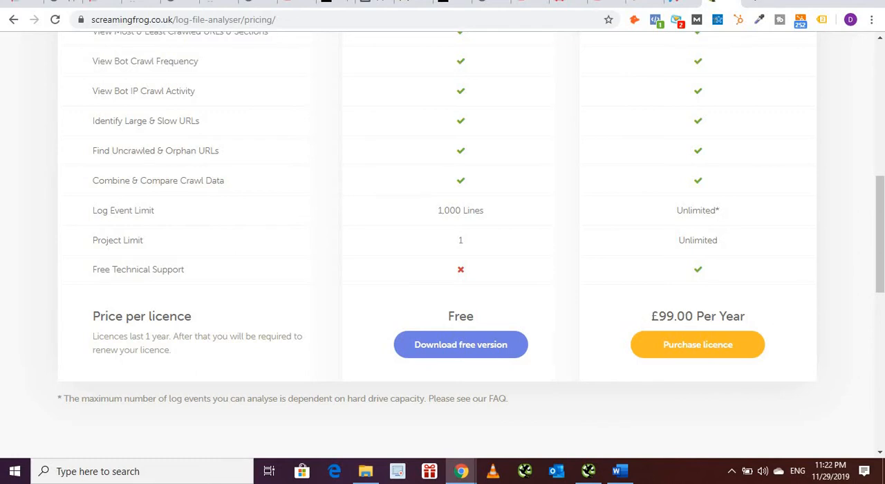
left_click_drag(881, 275, 880, 343)
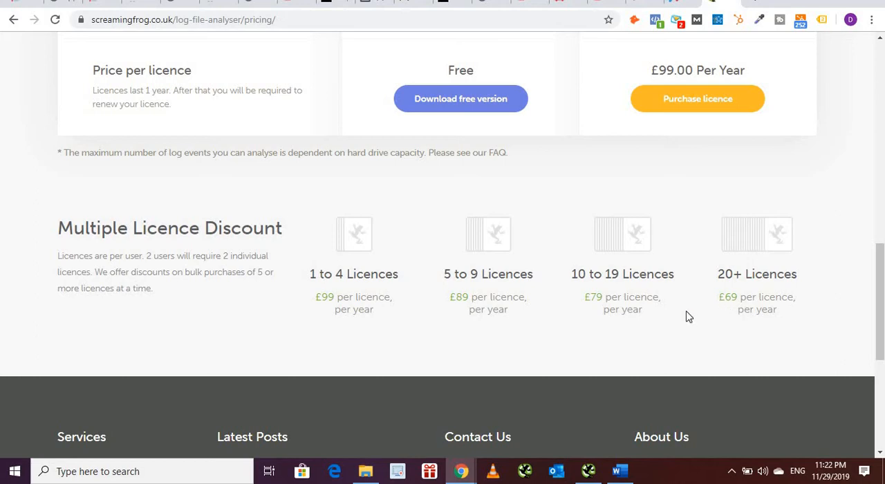
key("alt+Tab")
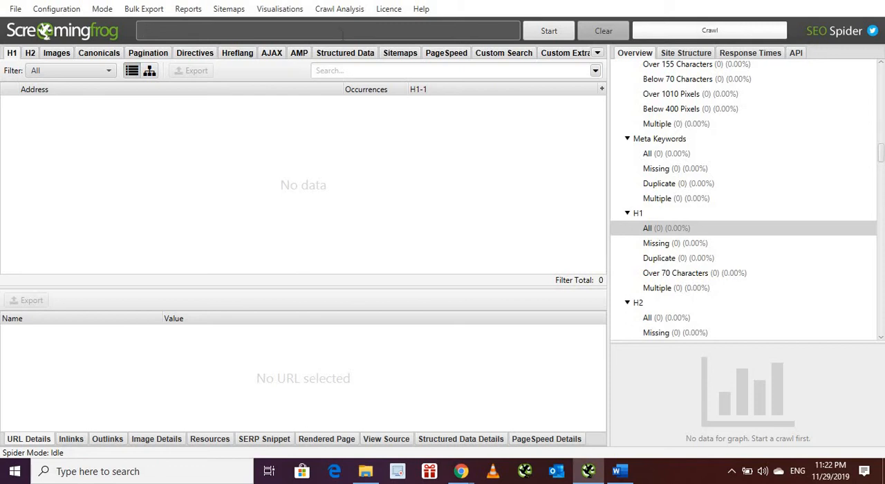
type("ww.dbr.sa")
left_click(550, 30)
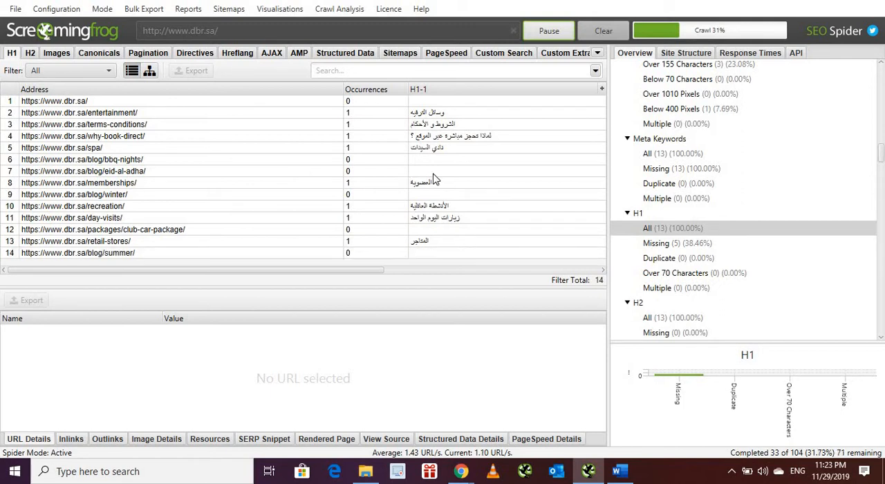
Step: Look at the H2 results briefly and examine the H1 headings listed for the crawled pages
left_click(31, 53)
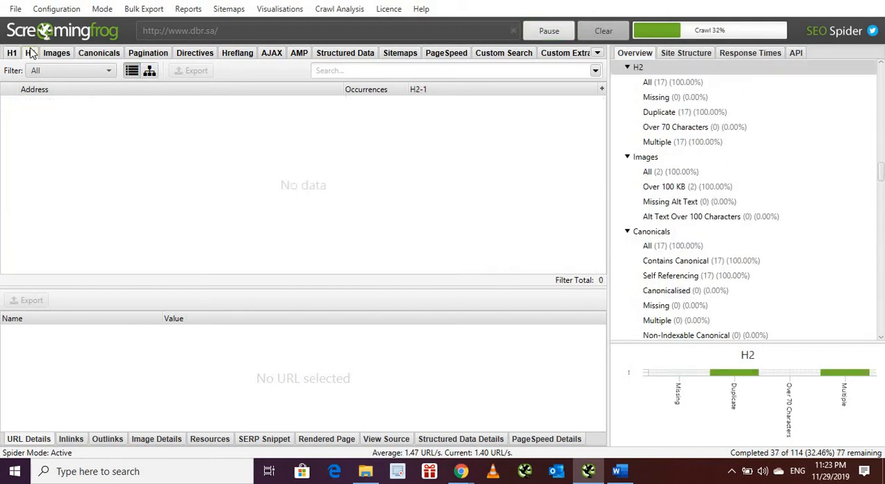
left_click(12, 54)
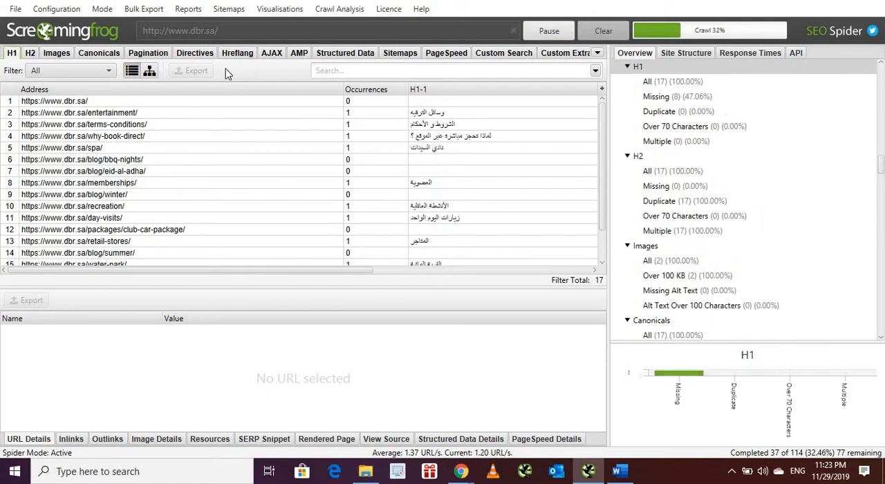
left_click_drag(602, 213, 599, 259)
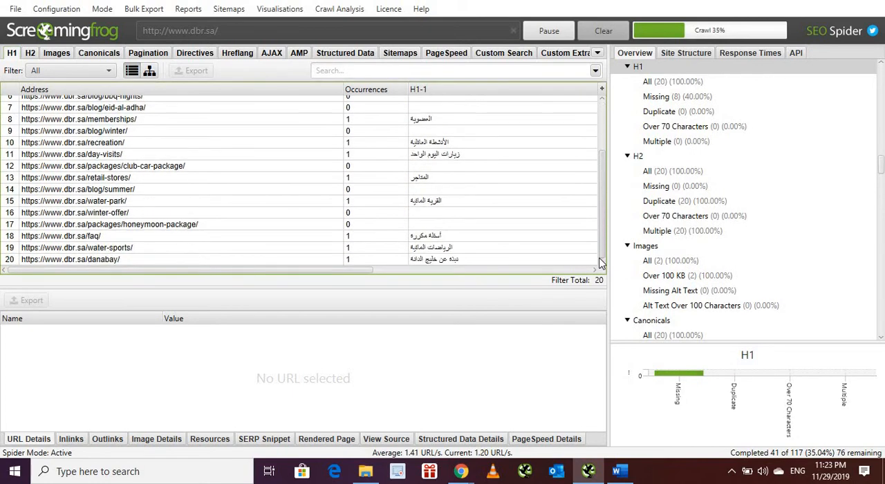
left_click_drag(602, 182, 600, 130)
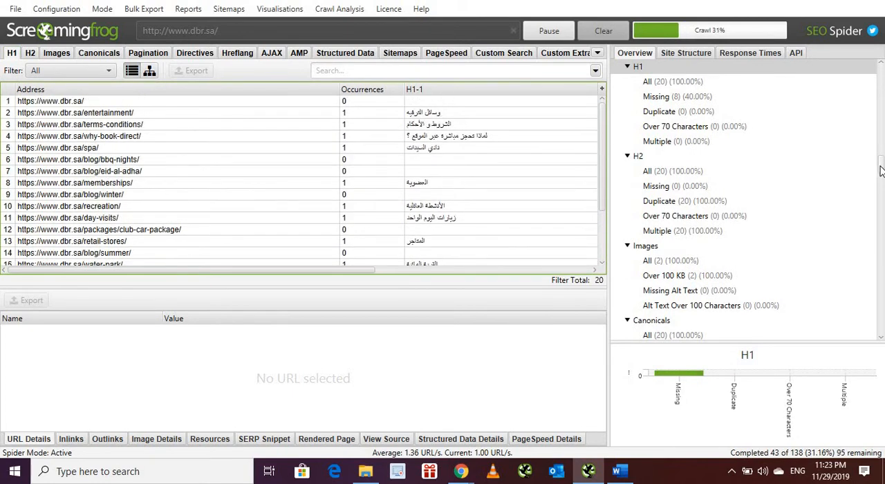
Step: Check the total URLs encountered in the crawl summary and examine the rest of the H1 list
left_click_drag(877, 167, 882, 60)
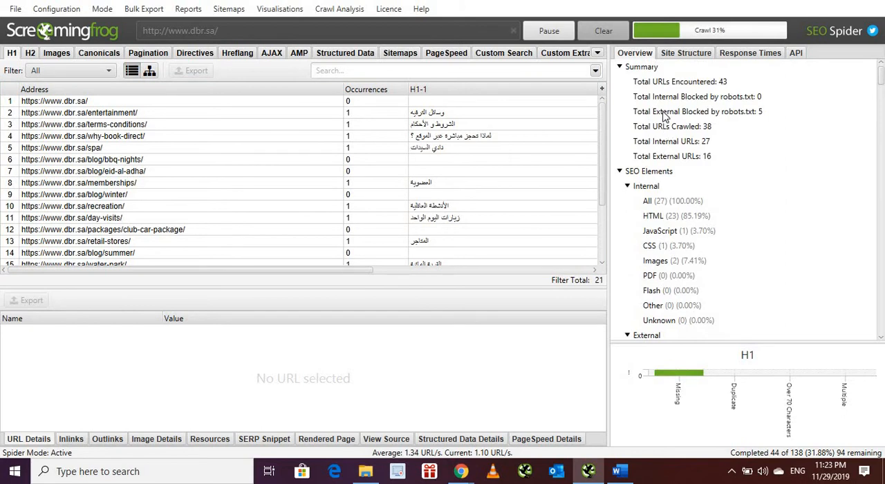
left_click(648, 79)
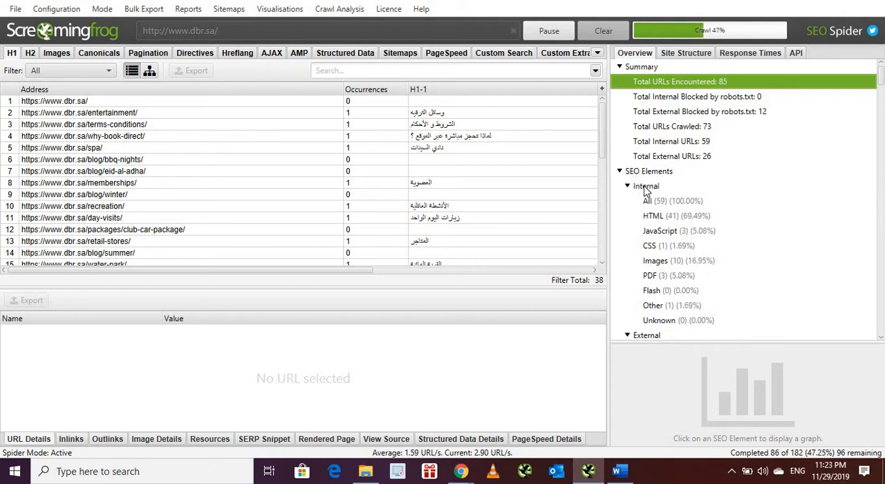
left_click(602, 263)
left_click(602, 262)
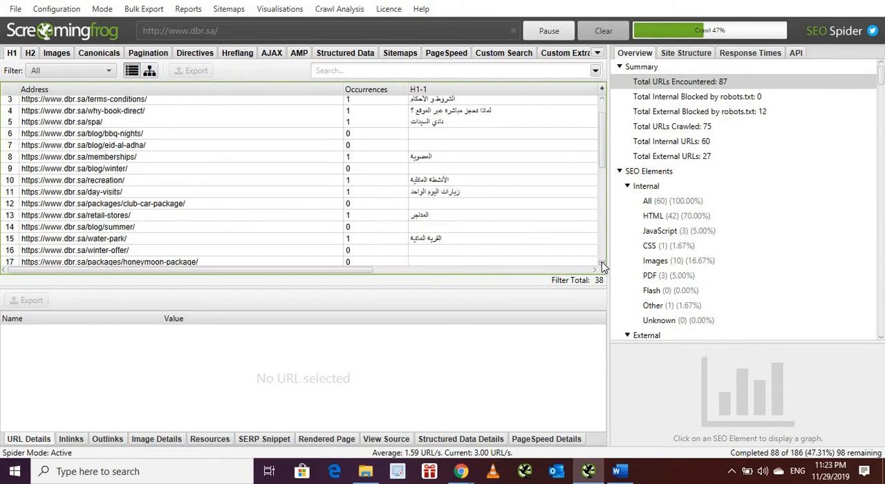
left_click(601, 262)
left_click_drag(603, 165, 592, 257)
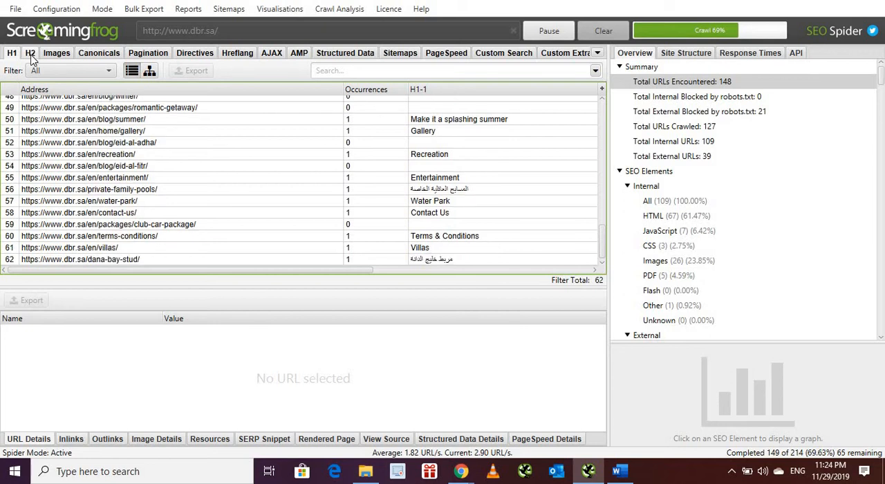
Step: Show the H2 results and inspect the URL details of the home, entertainment and why-book-direct pages
left_click(31, 54)
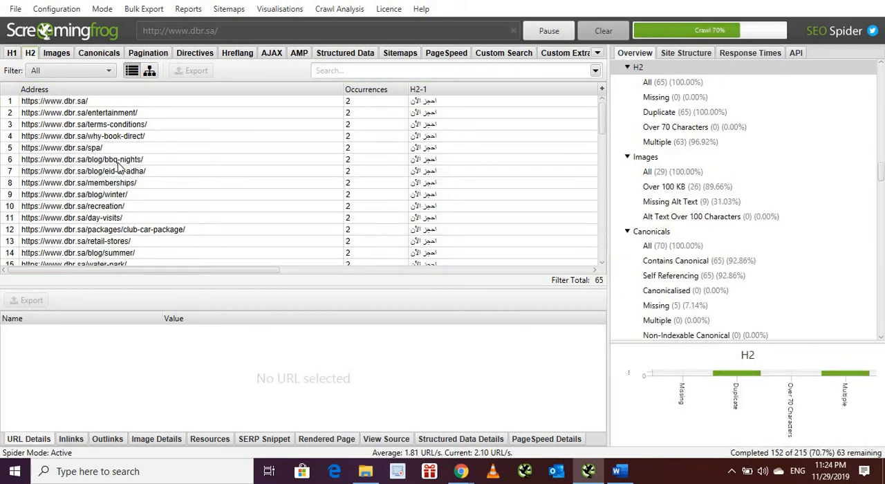
left_click(371, 103)
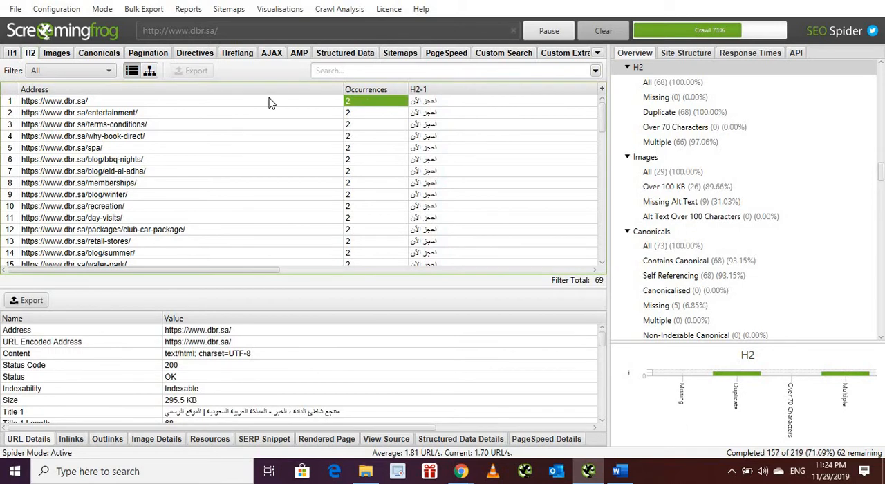
left_click(223, 114)
left_click(225, 136)
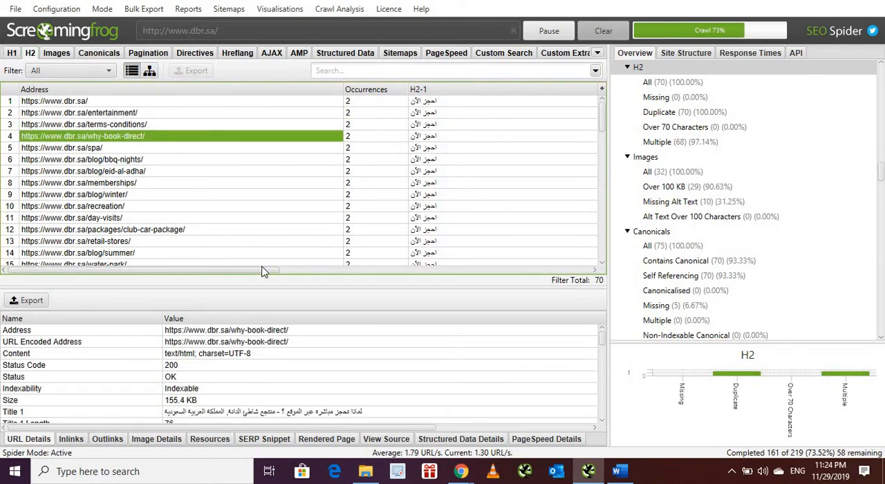
Step: Examine the second H2 headings, their lengths and the indexability values across the crawled pages
left_click_drag(262, 272, 571, 282)
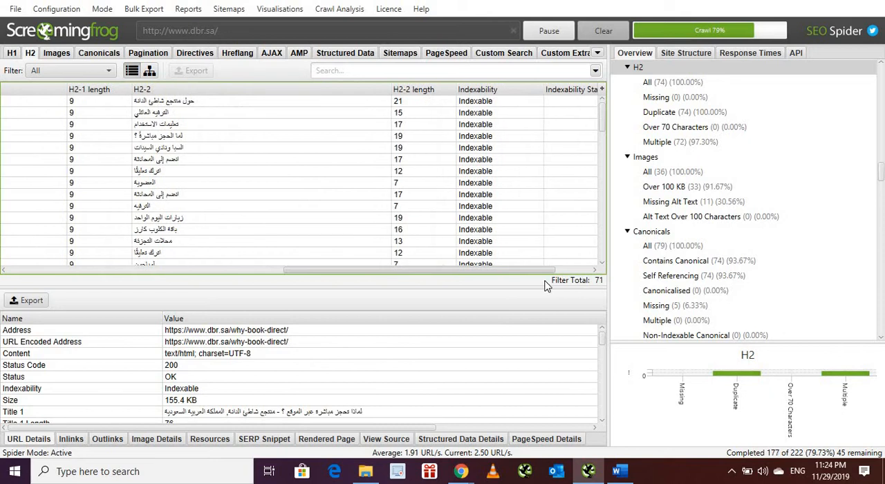
left_click(357, 103)
left_click(357, 115)
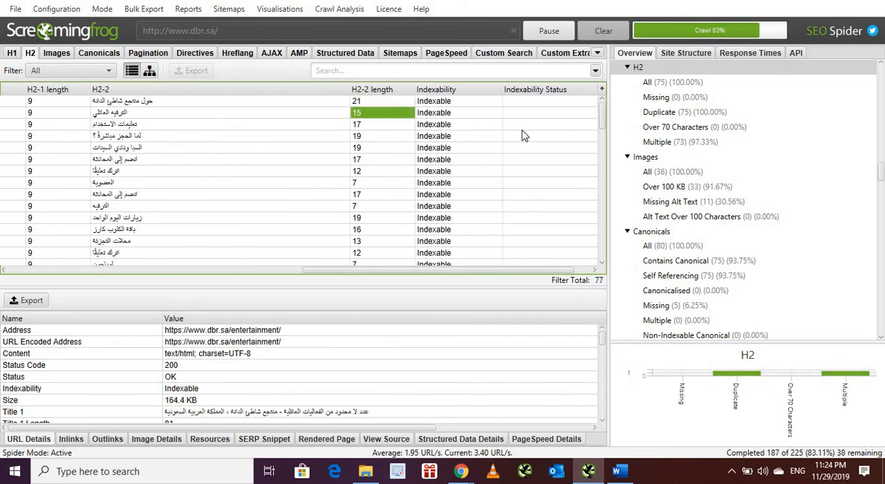
left_click_drag(604, 127, 599, 227)
scroll(599, 227, "down", 6)
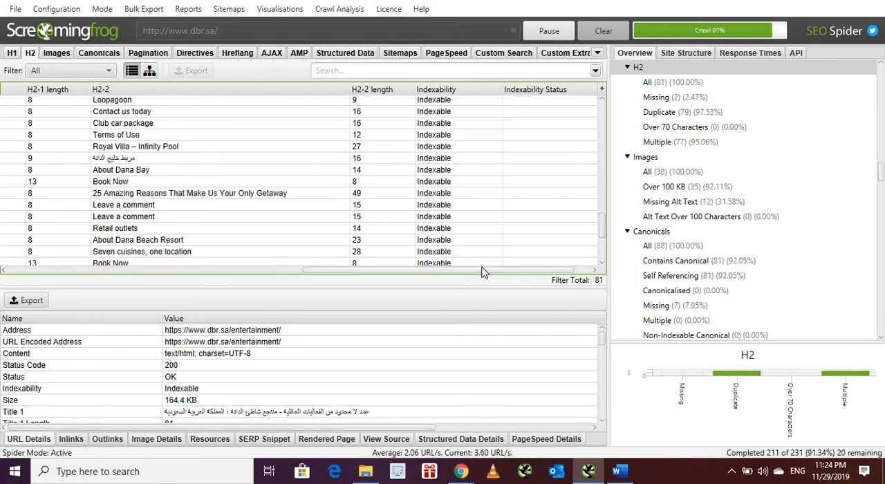
left_click_drag(482, 268, 39, 298)
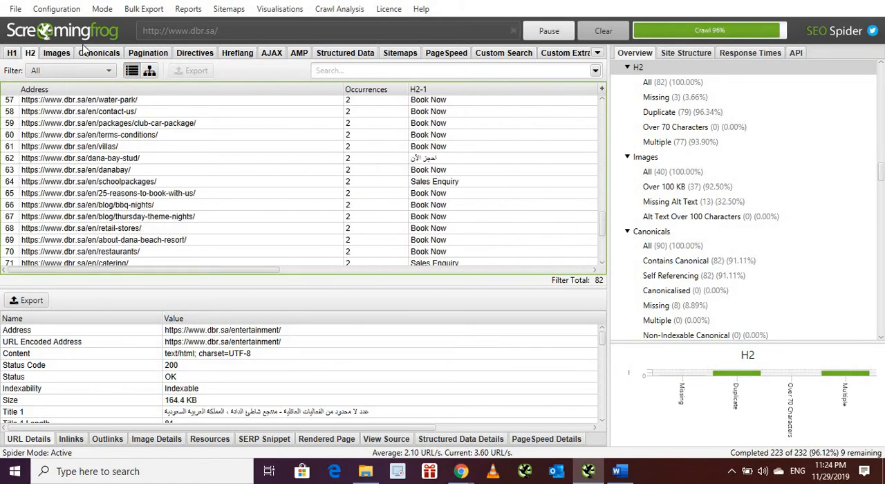
Step: View the image results for alt text over 100 characters and return to the start of the H1 list
left_click(58, 54)
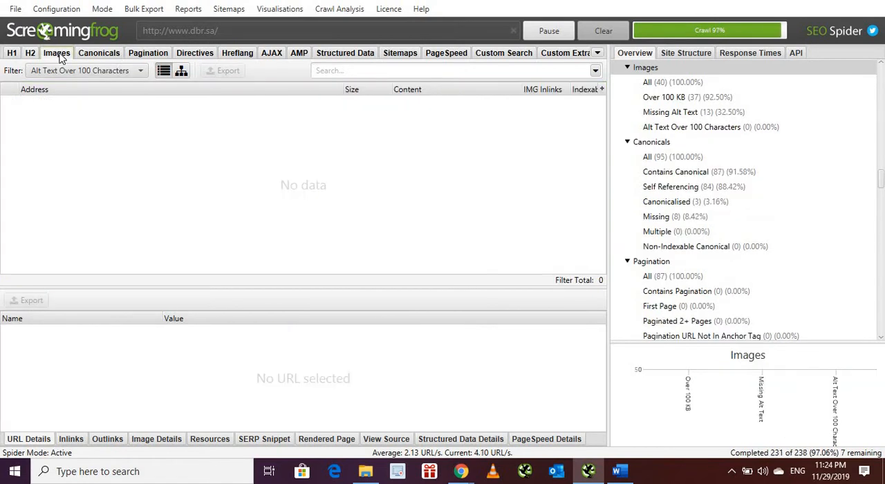
left_click(11, 55)
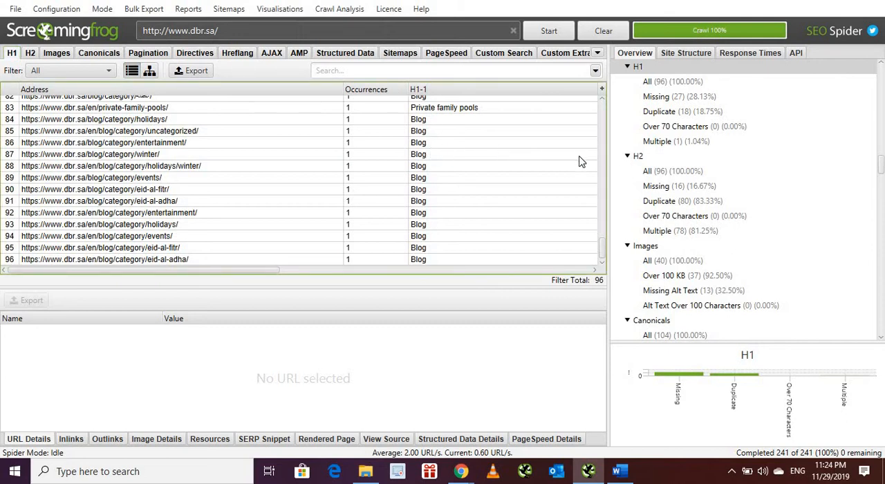
left_click_drag(597, 244, 601, 82)
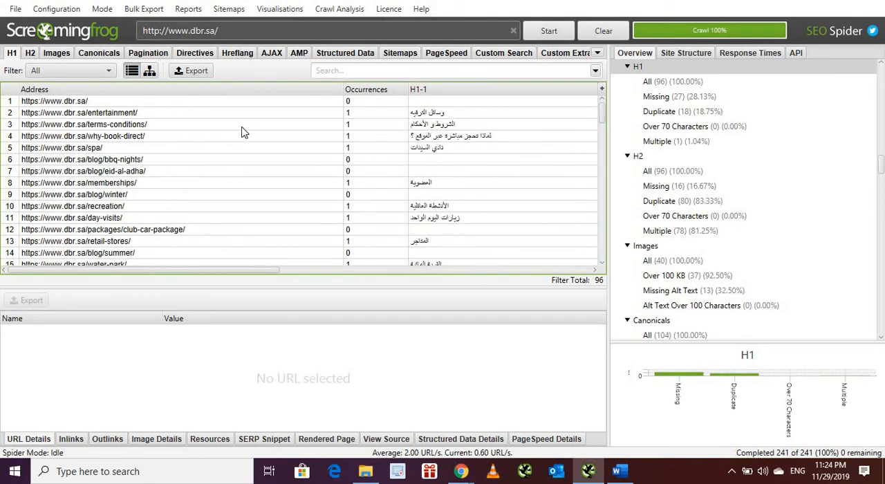
Step: Inspect the H1 entries and URL details from the spa page to the winter blog page, including the eid-al-adha page's H1-1 value
left_click(114, 149)
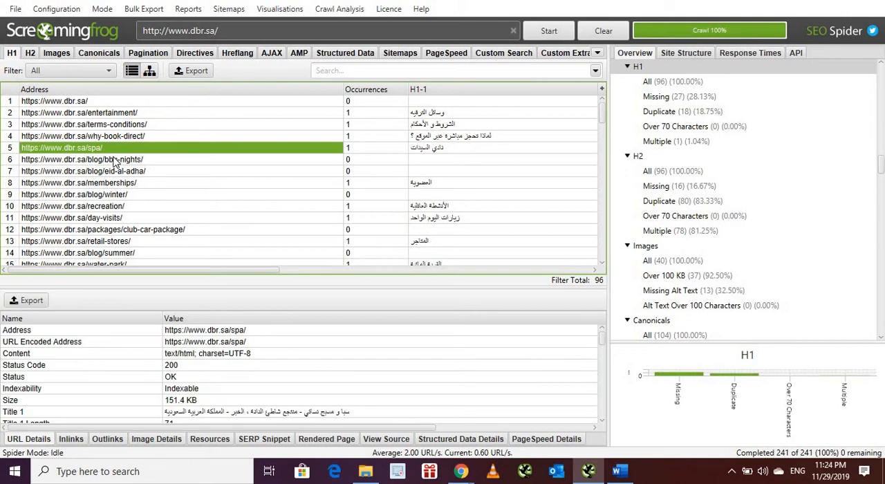
left_click(114, 160)
left_click(114, 172)
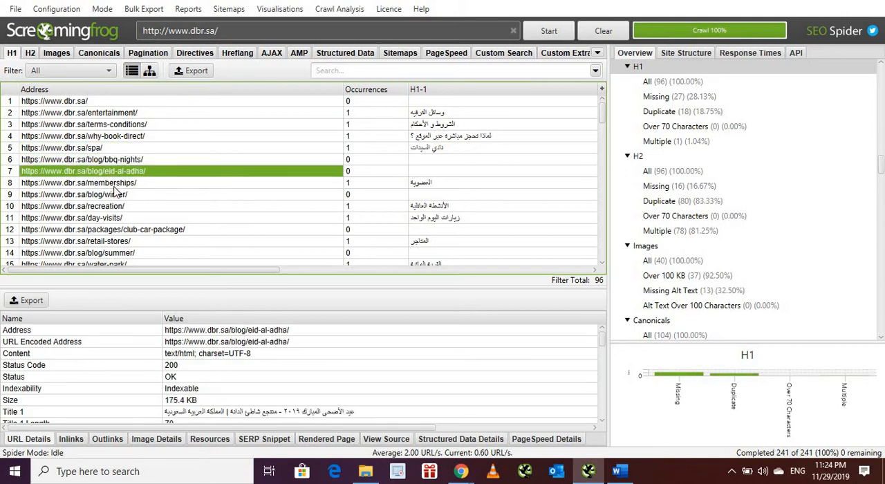
left_click(114, 184)
left_click(112, 199)
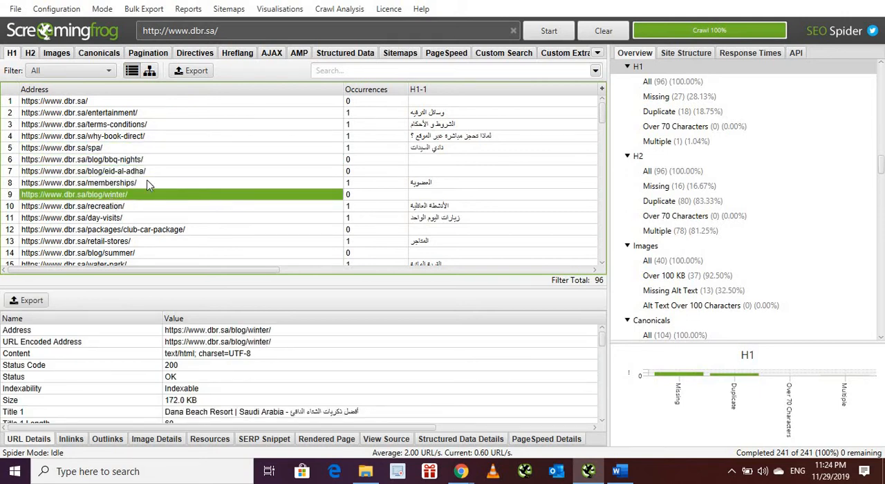
left_click(425, 172)
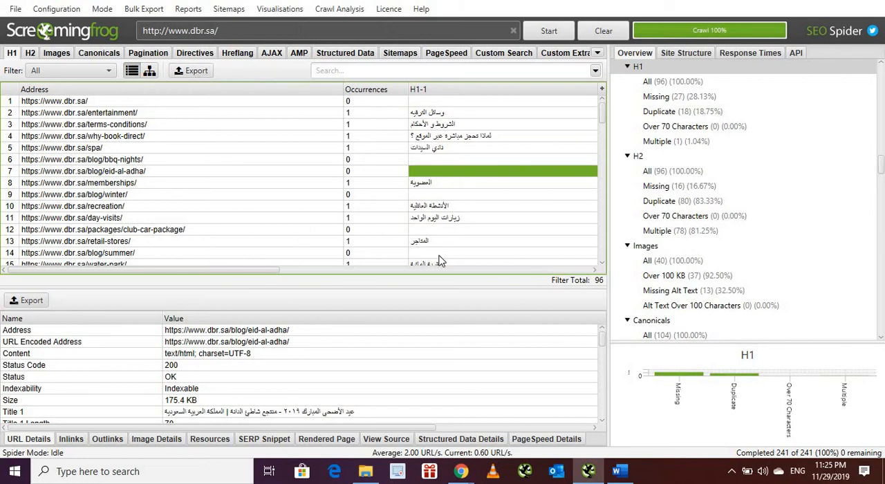
scroll(601, 267, "down", 2)
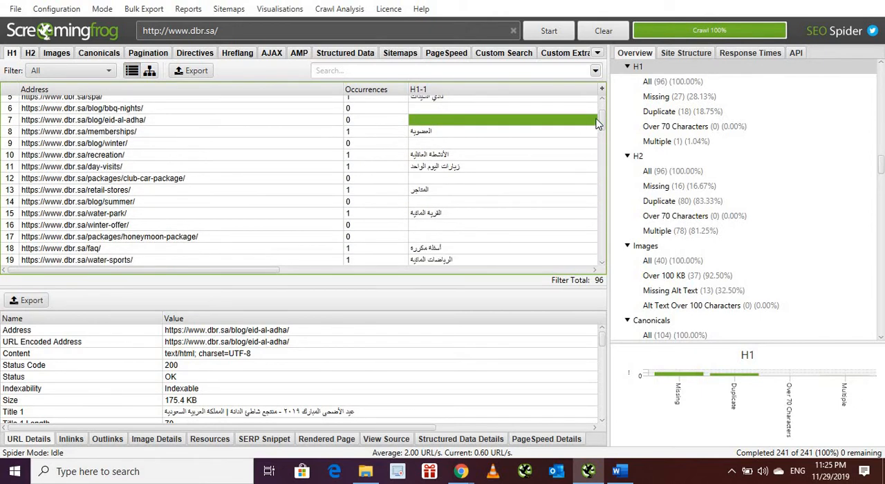
Step: Inspect the H2-1 entries and URL details from the English club-car-package and restaurants pages to the uncategorized and holidays/winter blog categories
left_click(31, 54)
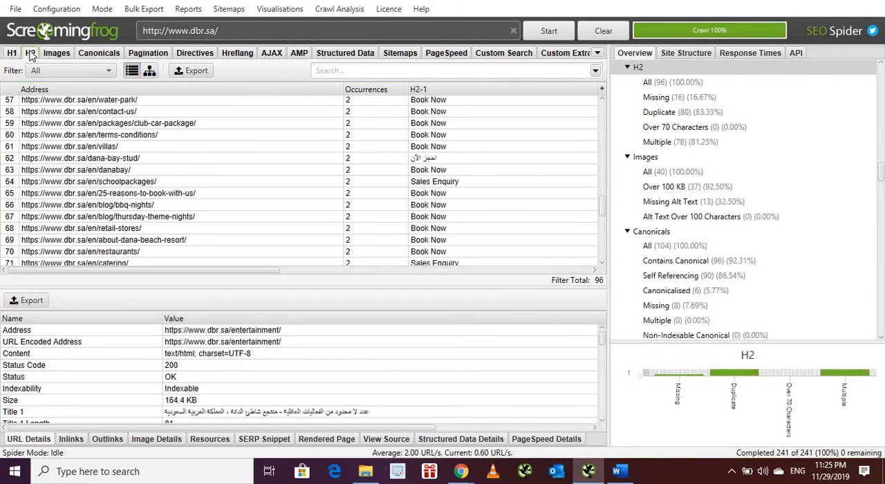
left_click(451, 122)
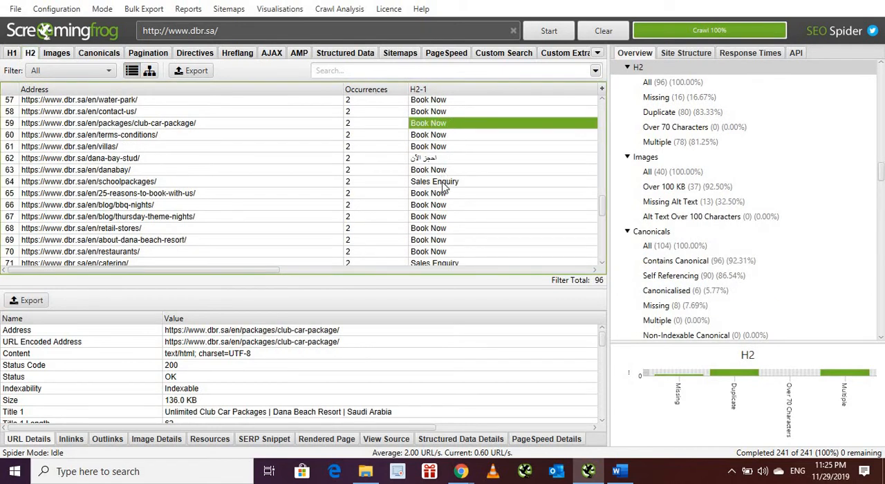
left_click(445, 204)
left_click(465, 253)
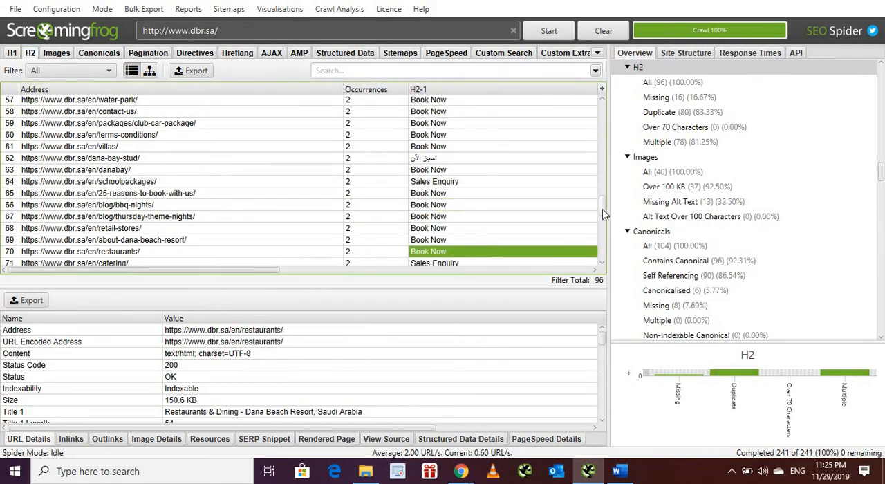
left_click_drag(602, 209, 600, 255)
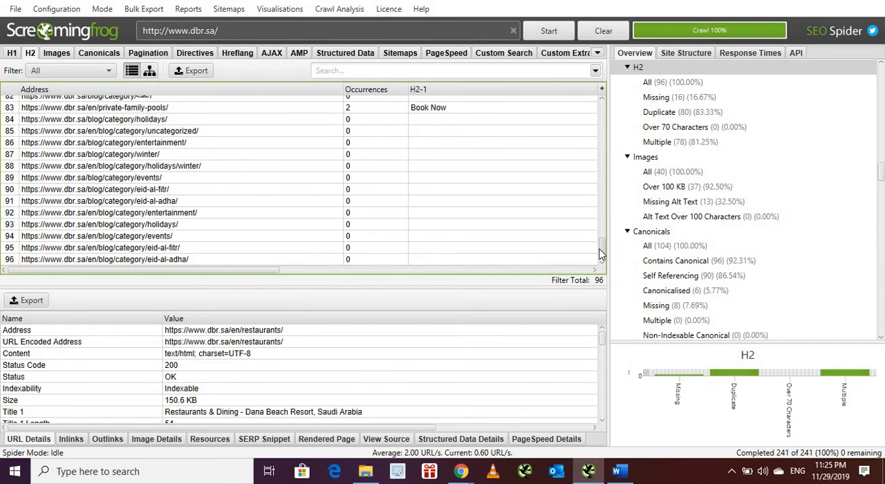
left_click(430, 133)
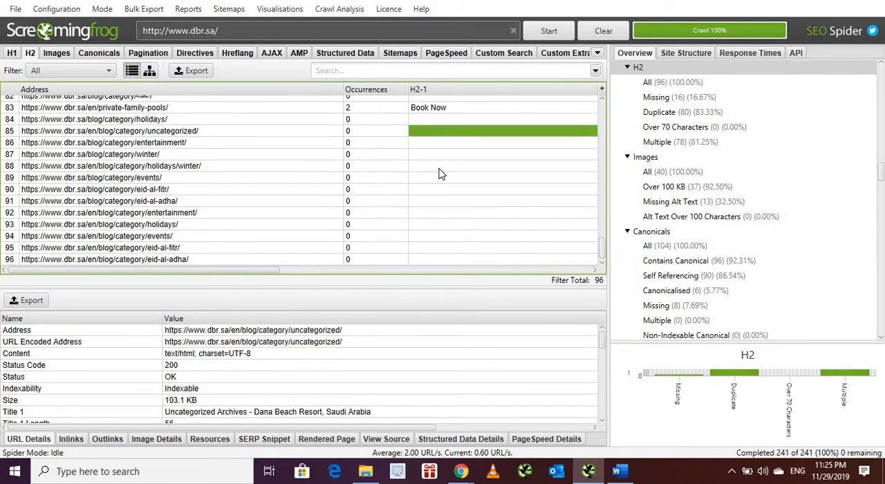
left_click(439, 170)
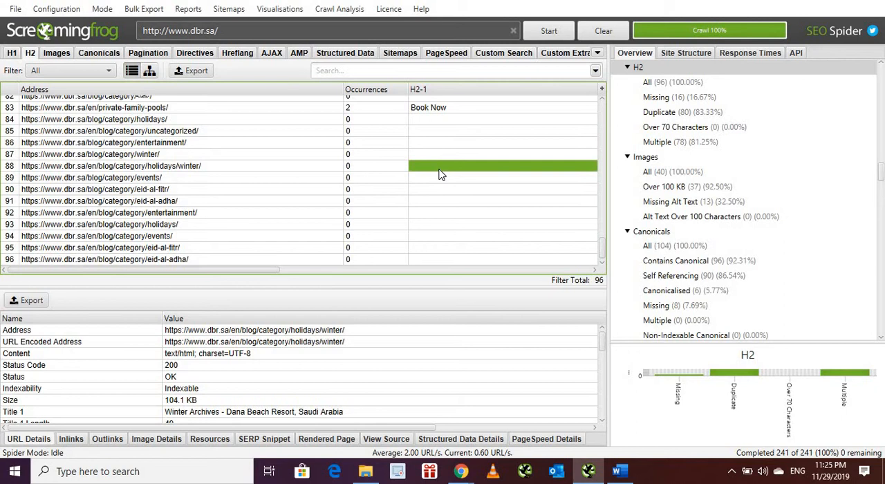
Step: Look through the canonicals, pagination and hreflang results, including the URL details of the day-visits page under pagination
left_click(59, 56)
left_click(91, 55)
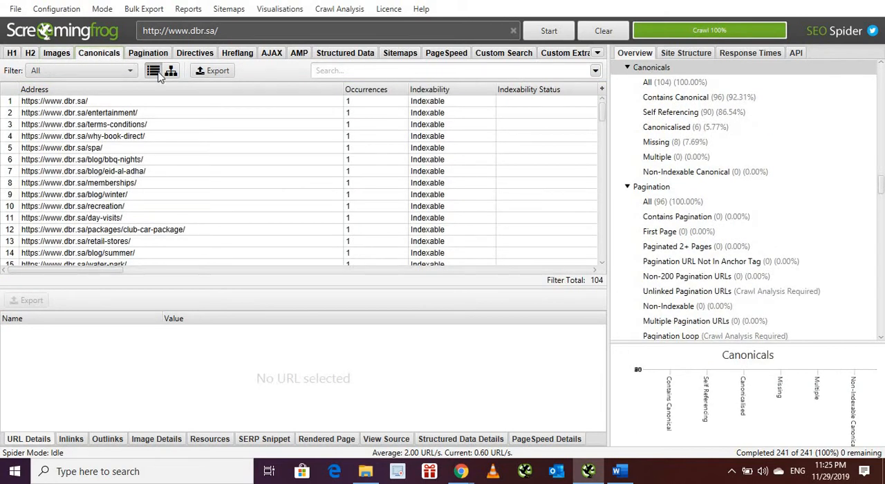
left_click(148, 56)
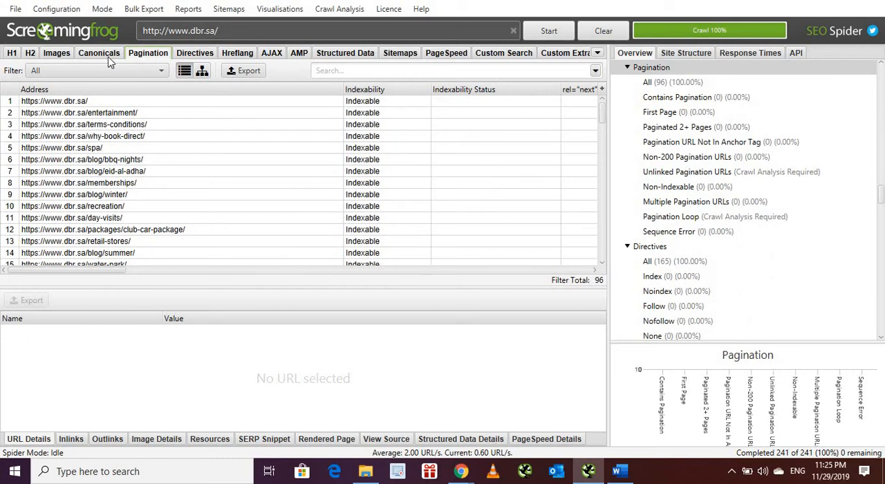
left_click(369, 219)
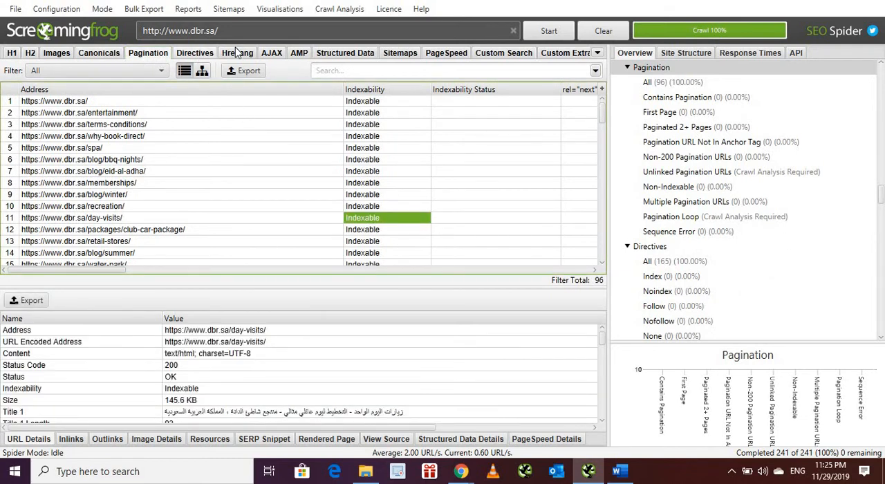
left_click(237, 53)
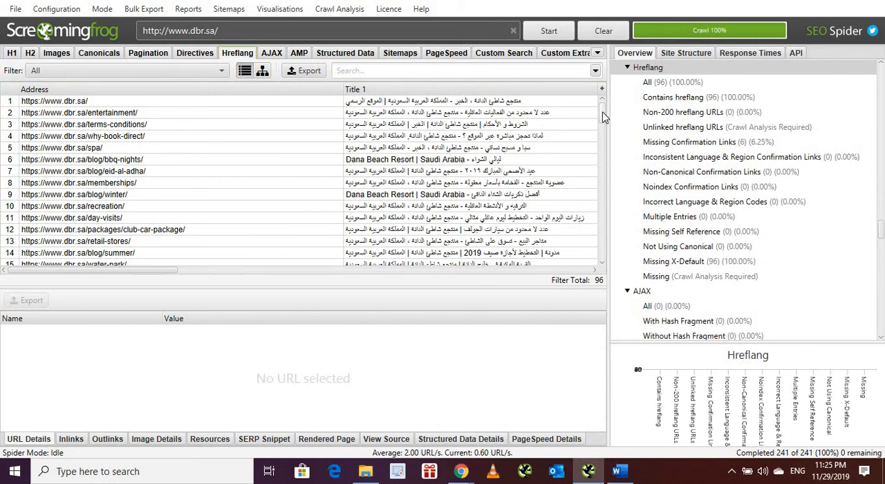
left_click_drag(602, 117, 569, 84)
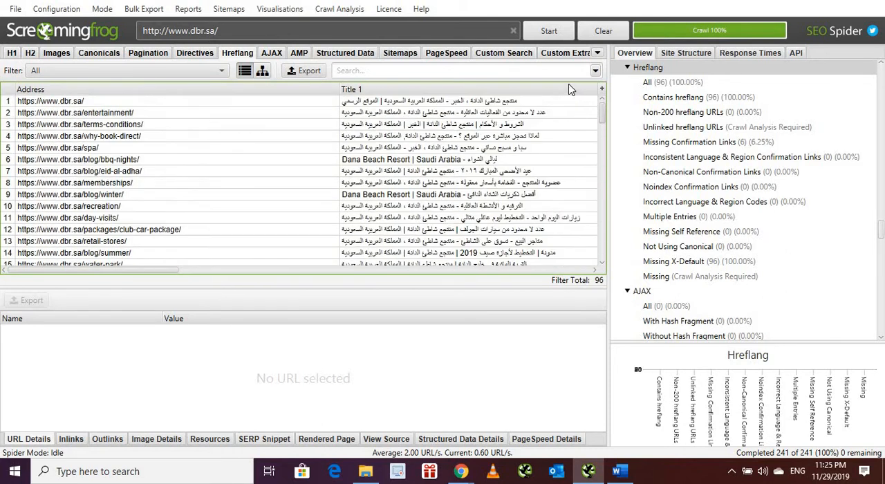
Step: View the structured data and sitemap results, and examine all URLs in the PageSpeed results
left_click(344, 55)
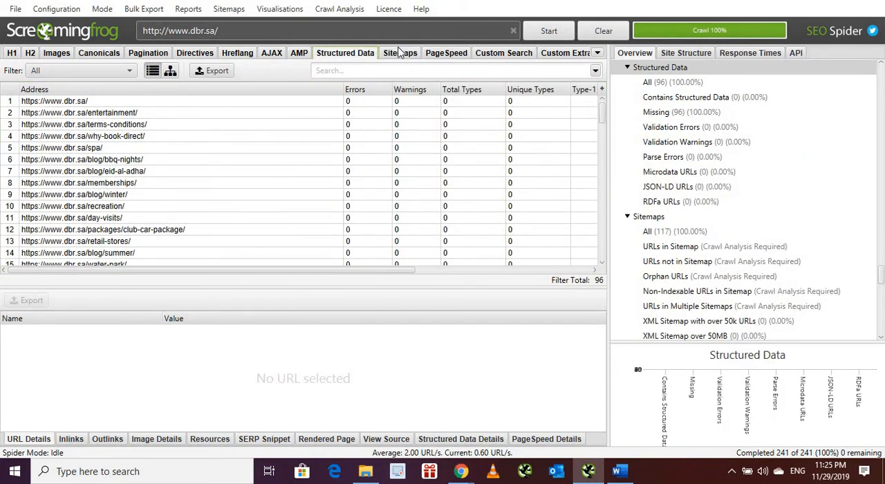
left_click(404, 54)
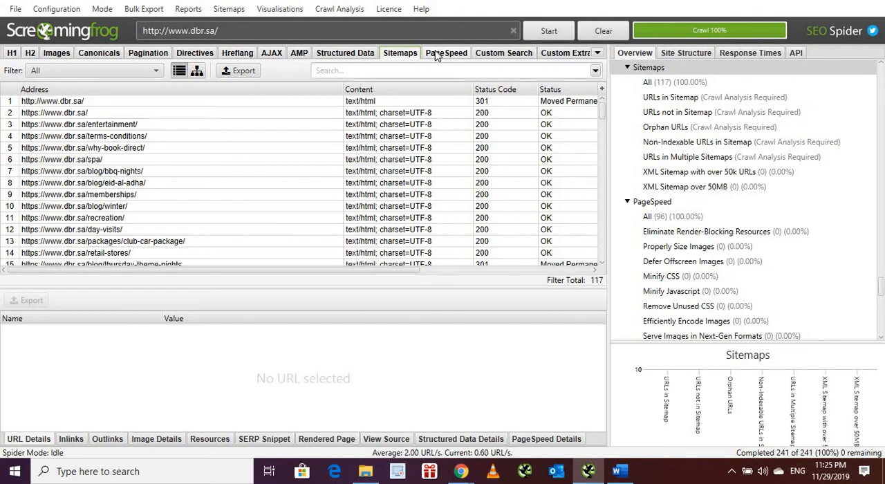
left_click(437, 55)
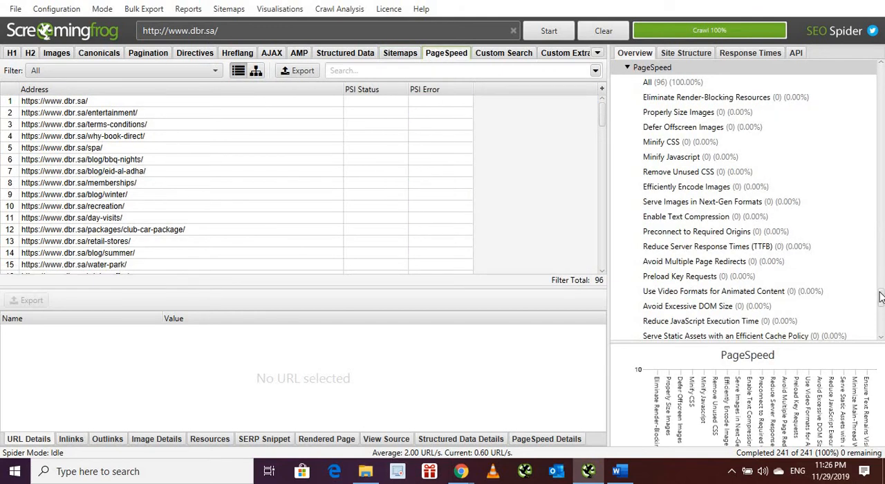
left_click_drag(882, 301, 881, 287)
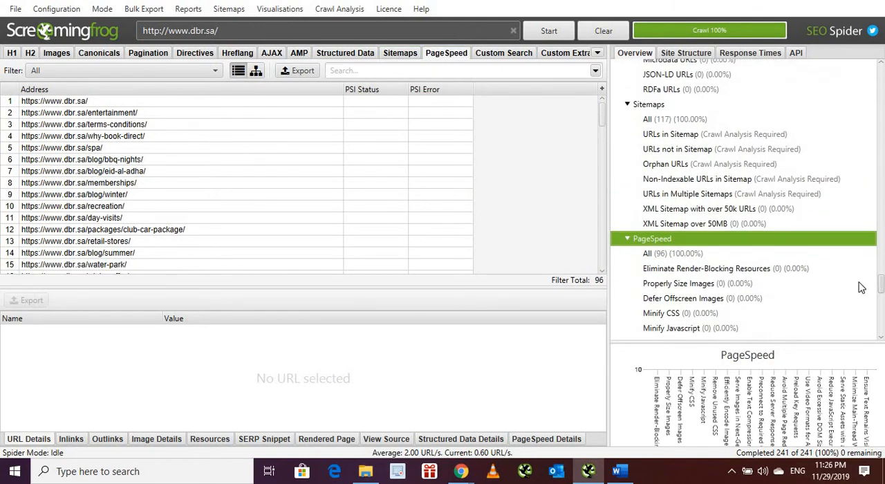
left_click(677, 255)
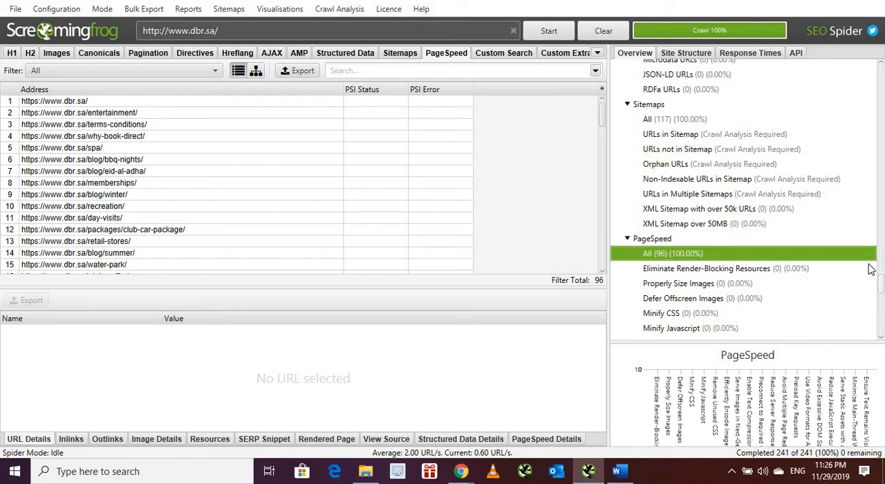
Step: Examine the number and percentage of URLs in the response time ranges up to 6-7 seconds, and return to the crawl summary
left_click(749, 55)
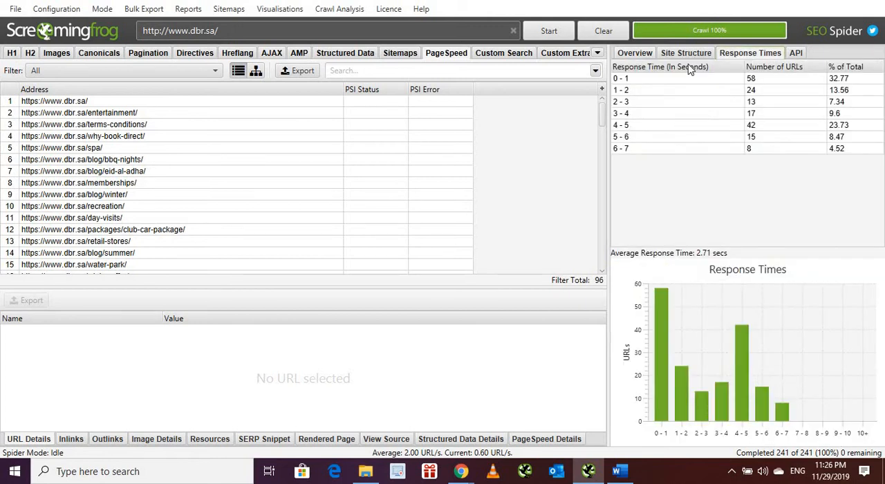
left_click(763, 81)
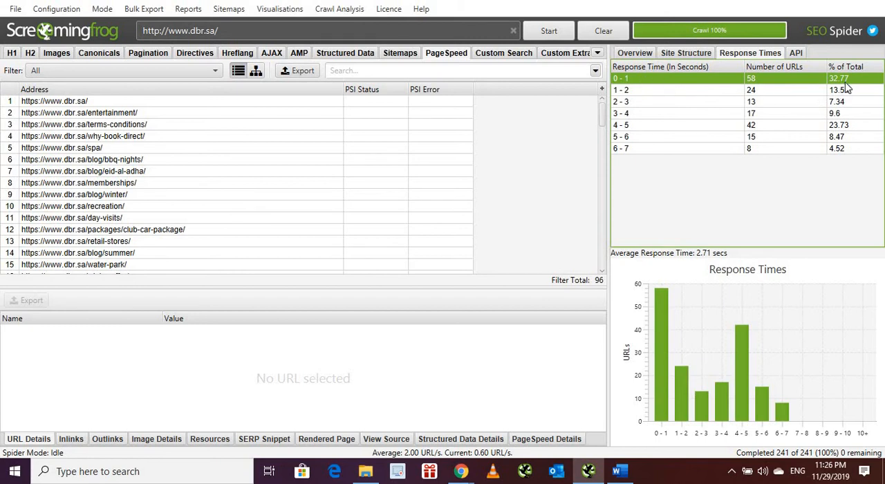
left_click(668, 95)
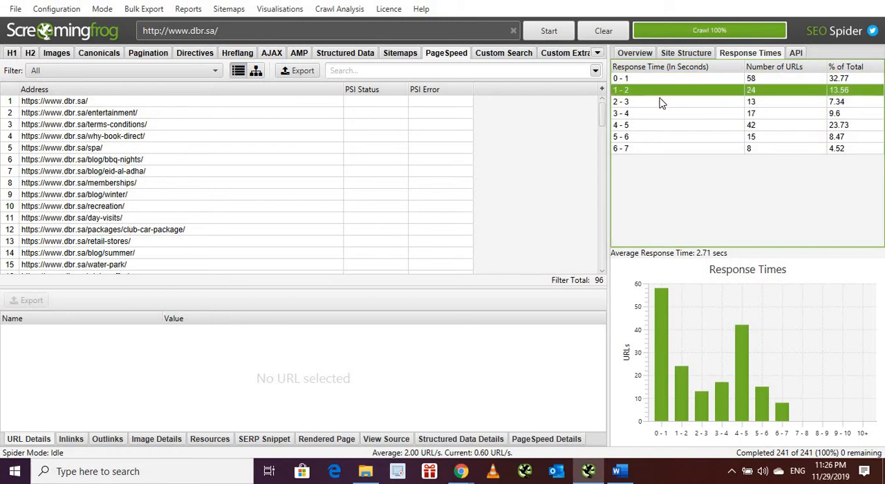
left_click(754, 127)
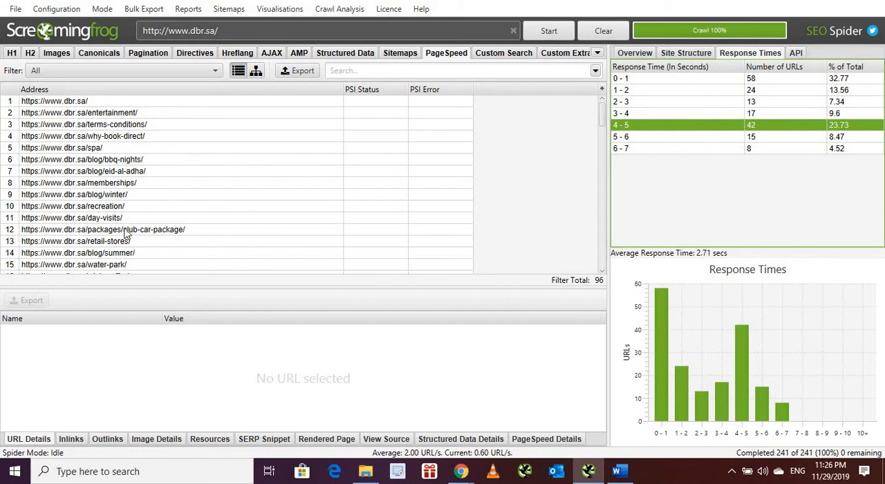
left_click(620, 139)
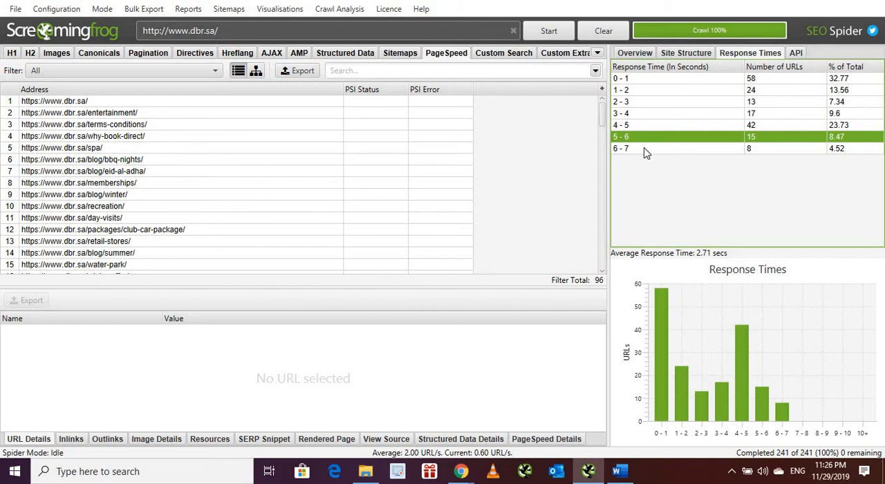
left_click(645, 149)
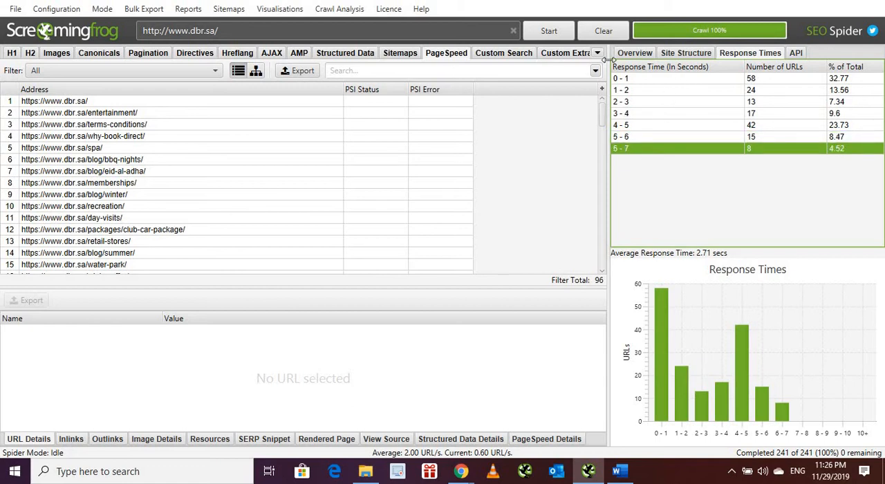
left_click(629, 56)
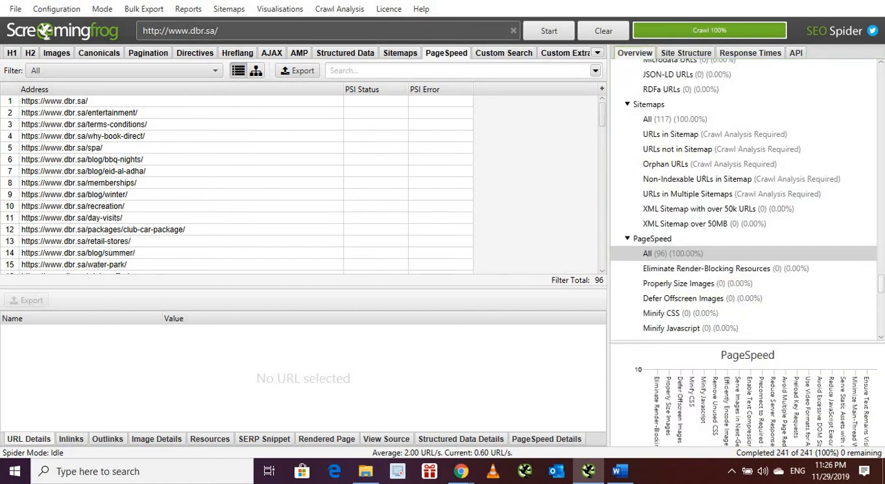
left_click_drag(881, 288, 881, 69)
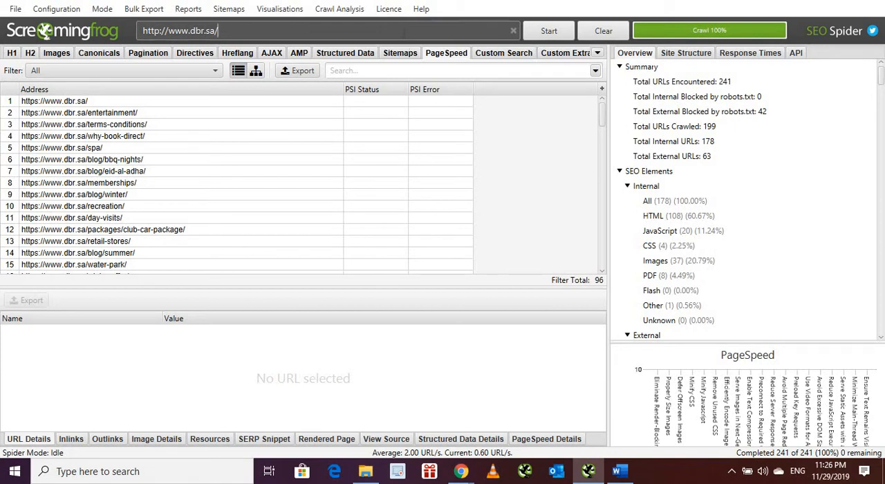
left_click(15, 9)
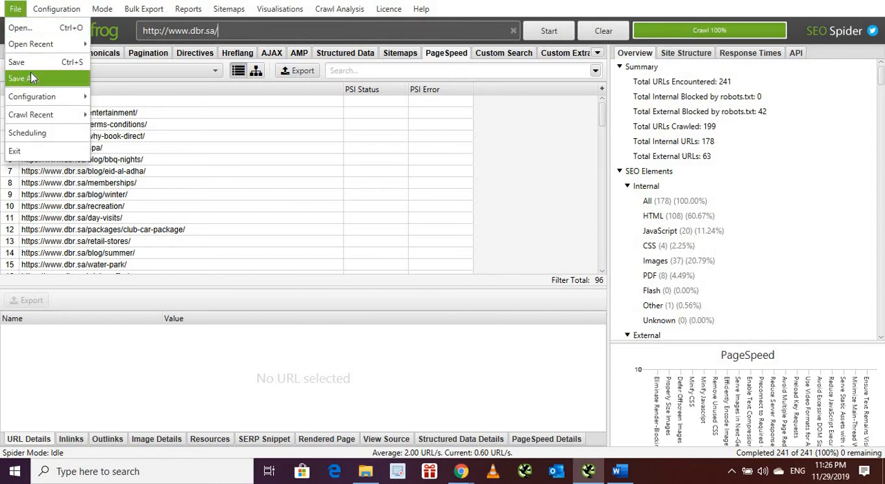
mouse_move(40, 119)
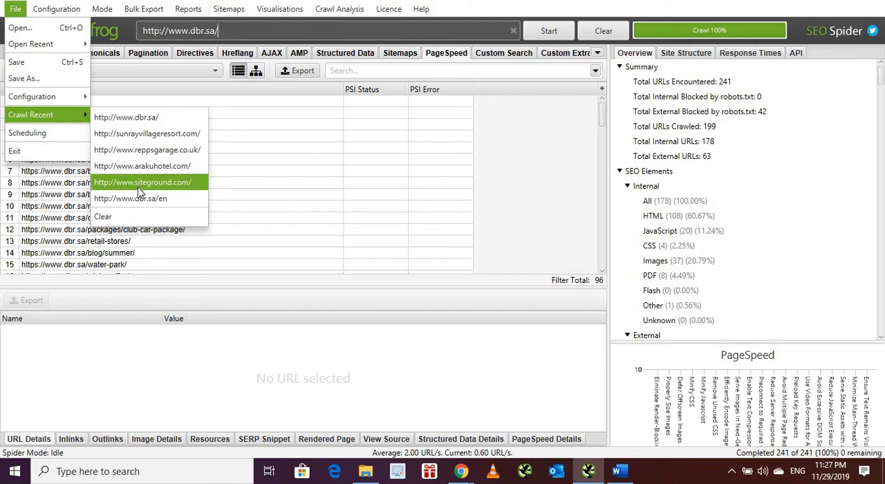
left_click(158, 135)
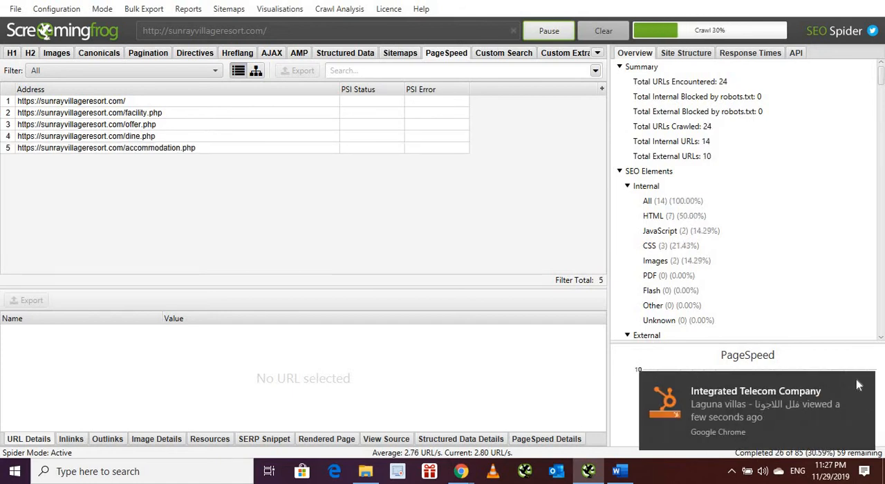
left_click(862, 387)
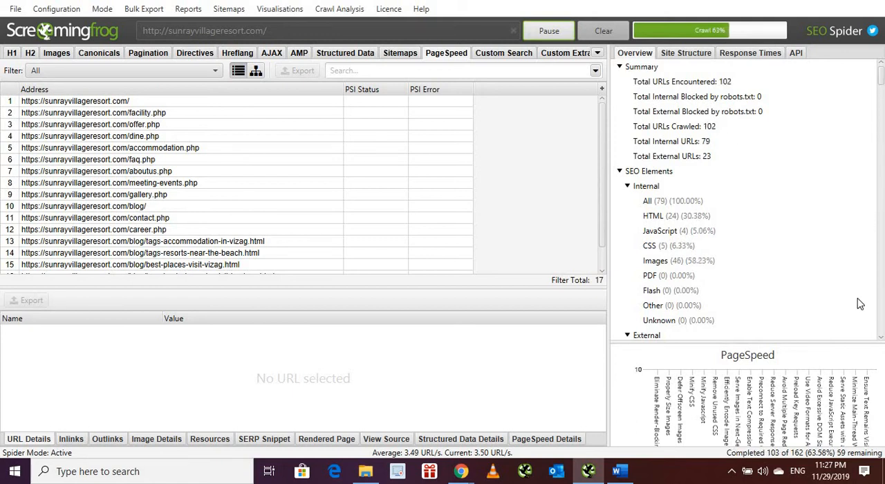
Step: View all internal URLs of the crawl, filter them by JavaScript, CSS and Images, and return to the HTML list
left_click(662, 203)
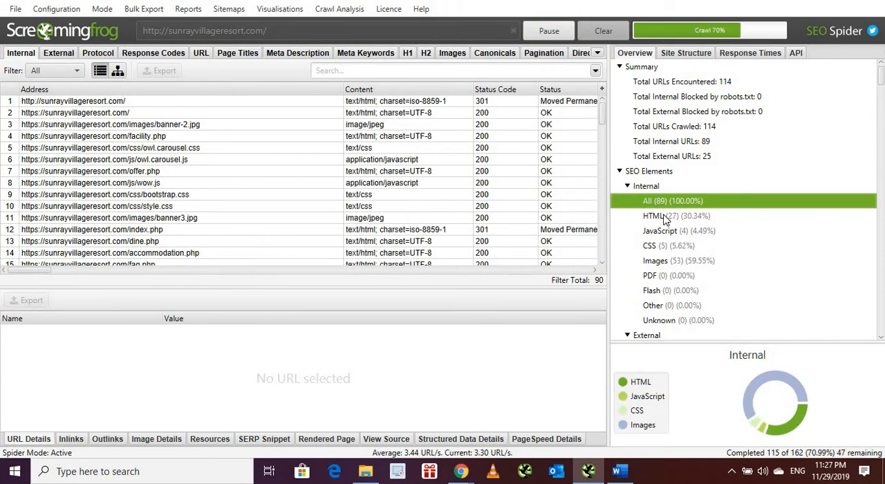
left_click(664, 217)
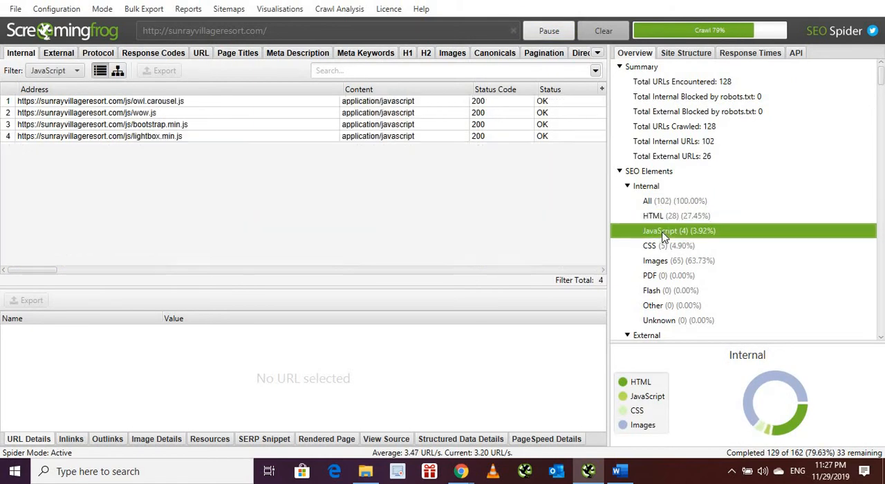
left_click(664, 235)
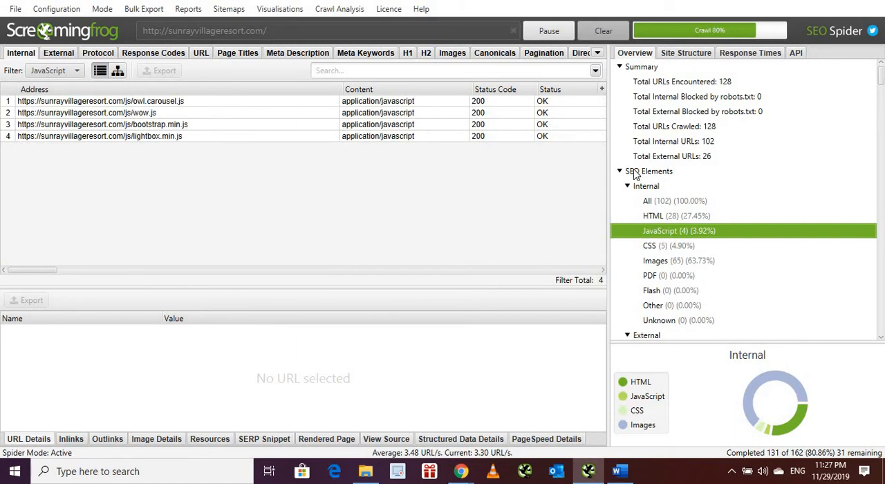
left_click(655, 247)
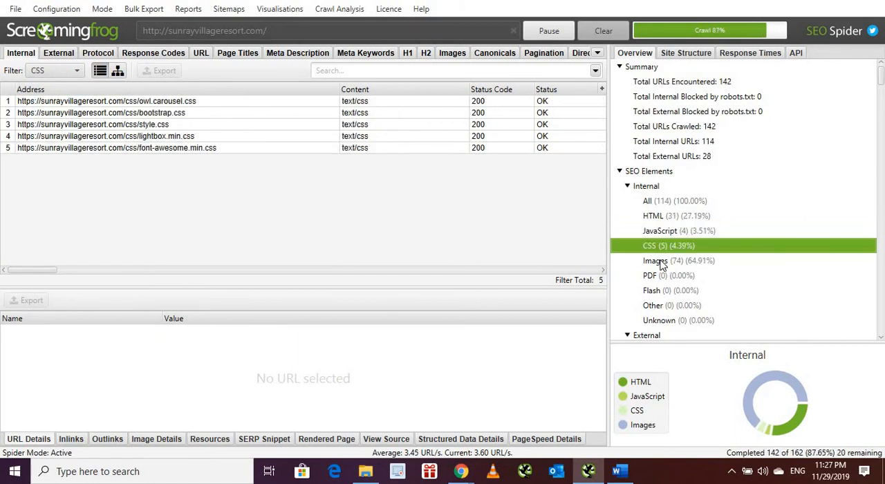
left_click(659, 263)
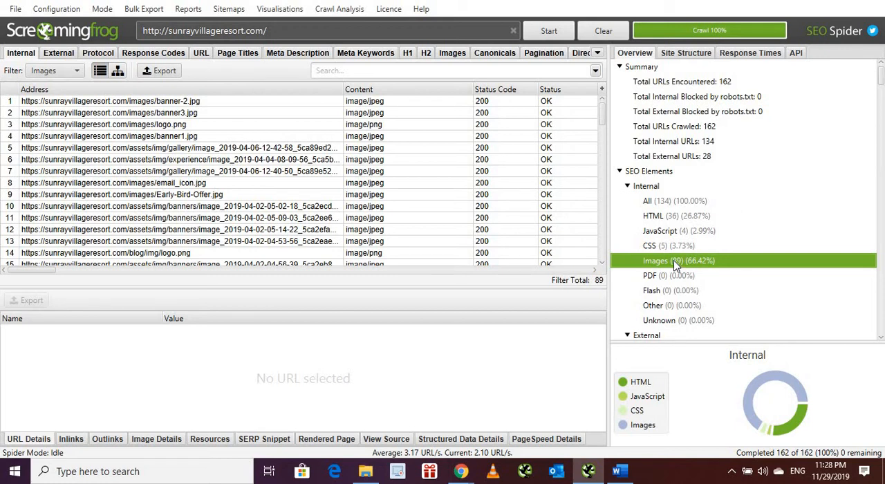
left_click(674, 246)
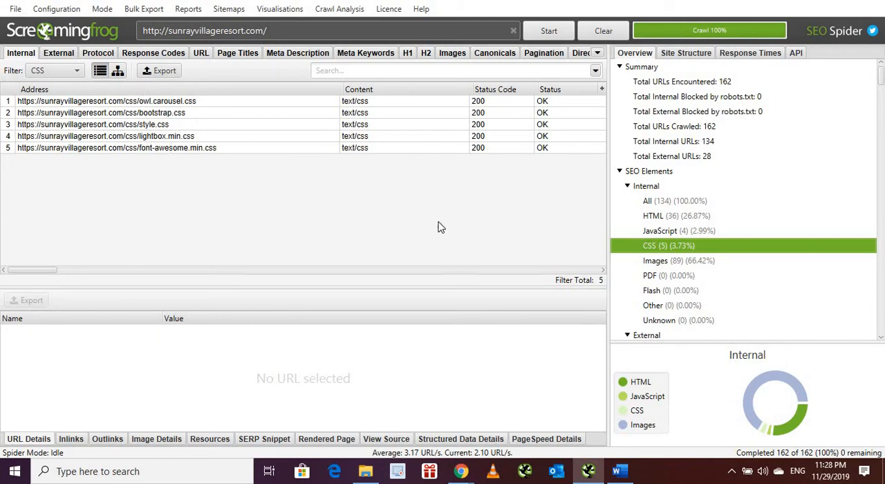
left_click(626, 220)
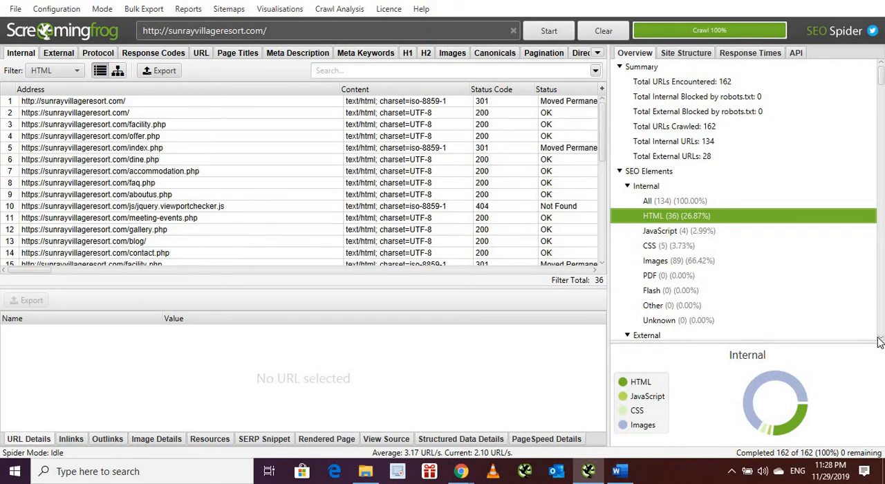
Step: Examine the external, protocol and response code results in the crawl overview, and list all URLs of the URL element
scroll(880, 341, "down", 5)
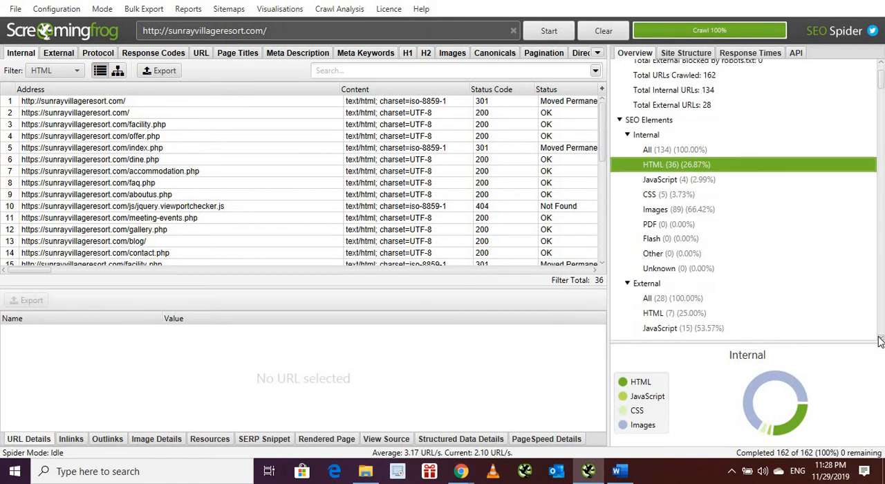
scroll(880, 342, "down", 4)
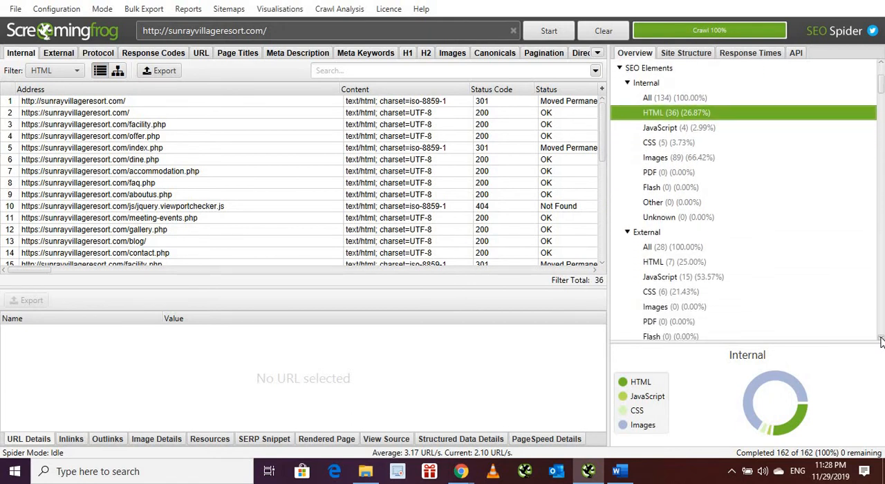
scroll(881, 341, "down", 4)
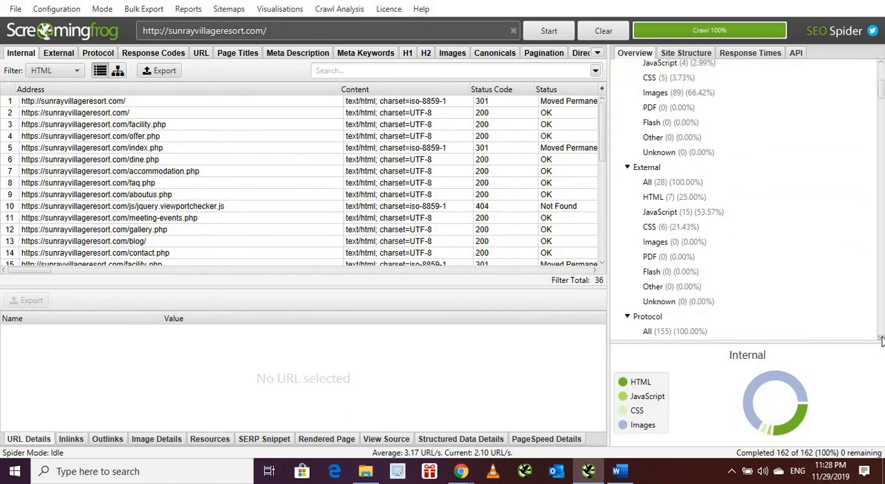
scroll(881, 340, "down", 4)
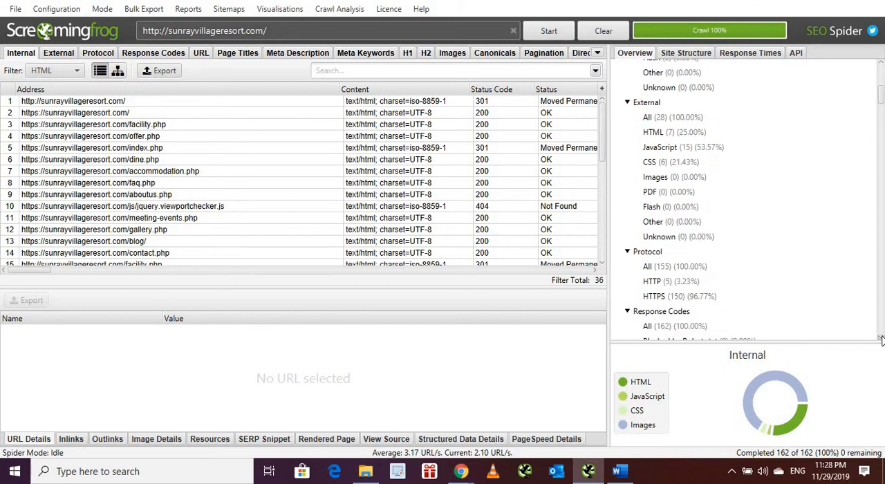
scroll(881, 340, "down", 2)
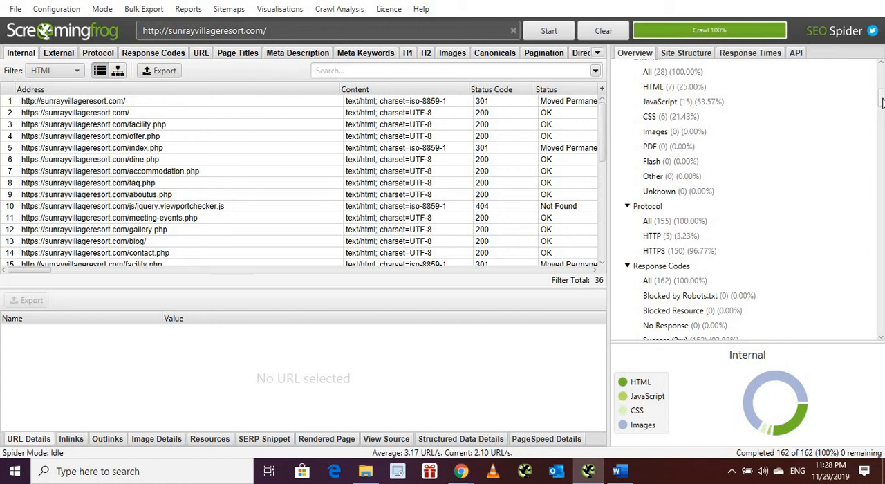
left_click_drag(882, 102, 882, 116)
scroll(730, 212, "down", 3)
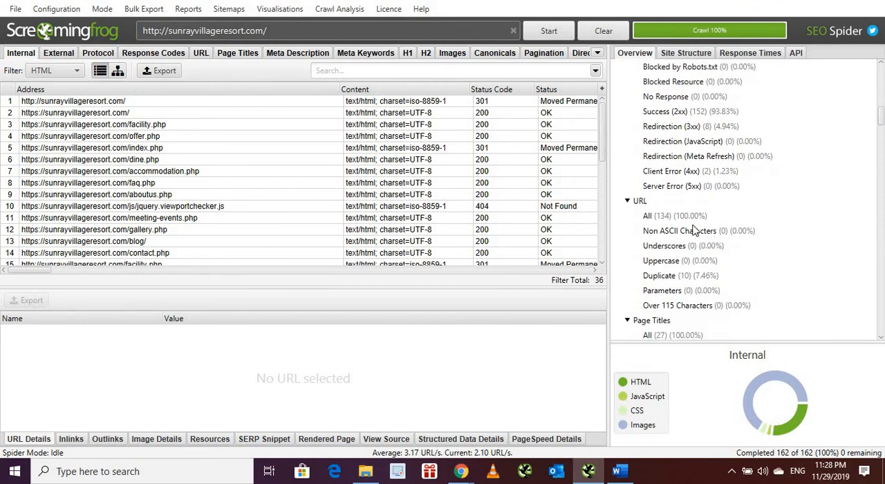
left_click(688, 218)
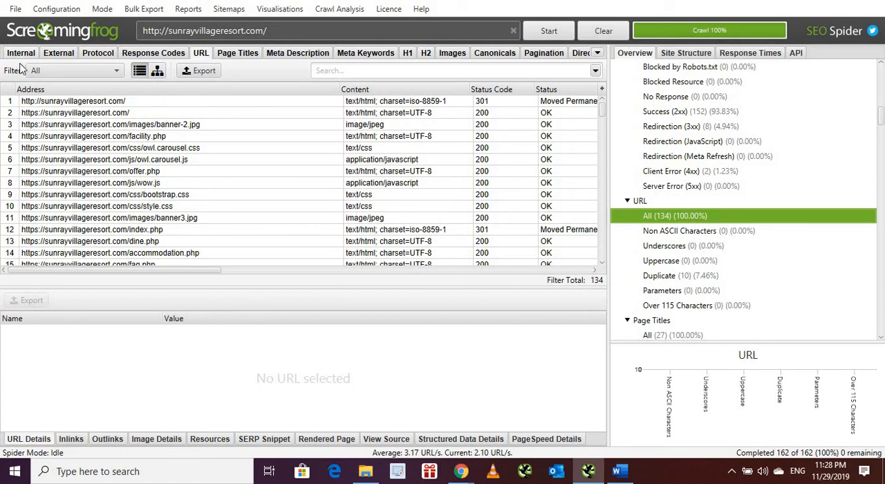
Step: View the H1 results, select the homepage's first H1, and examine the H1 length and second H1 columns
left_click(408, 55)
left_click(450, 125)
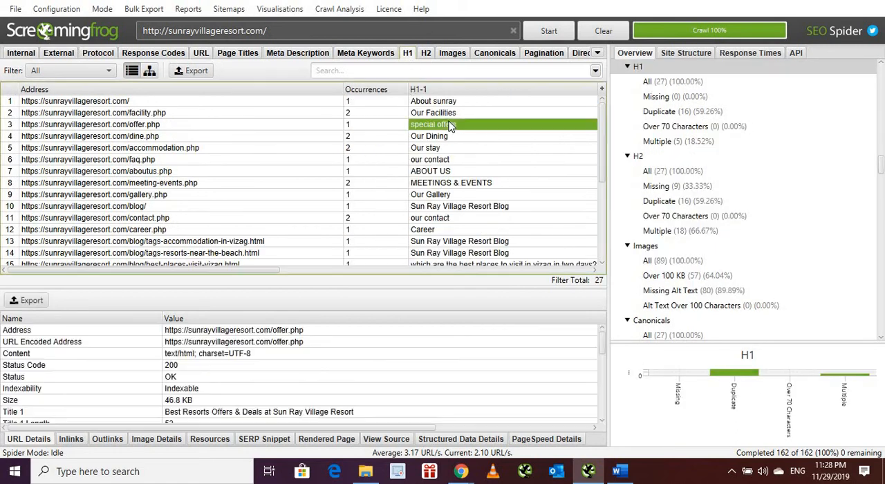
key("Up")
key("Up")
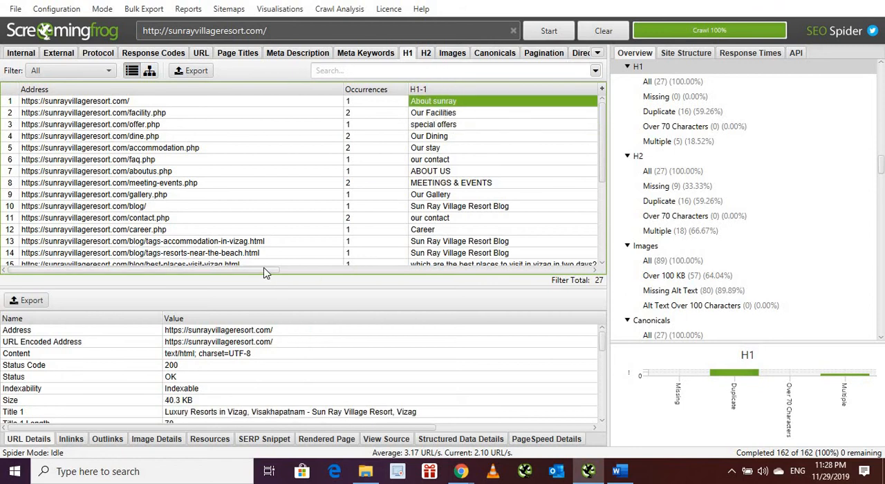
left_click_drag(267, 270, 482, 267)
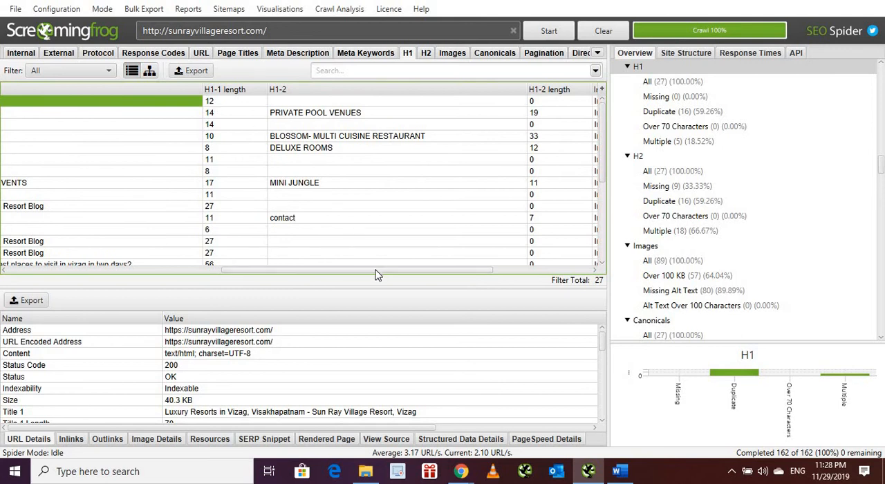
left_click_drag(375, 271, 98, 278)
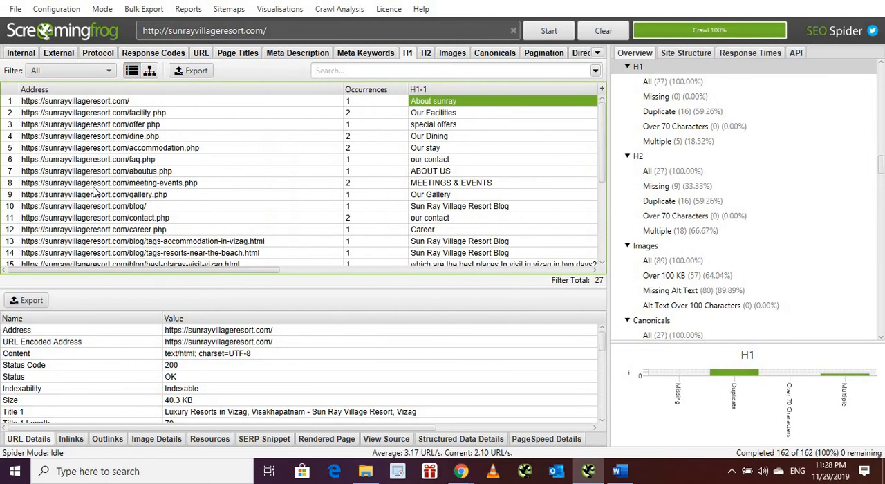
Step: Examine the facility.php page's H1 occurrences, first H1, second H1 with its length, and indexability
left_click(73, 115)
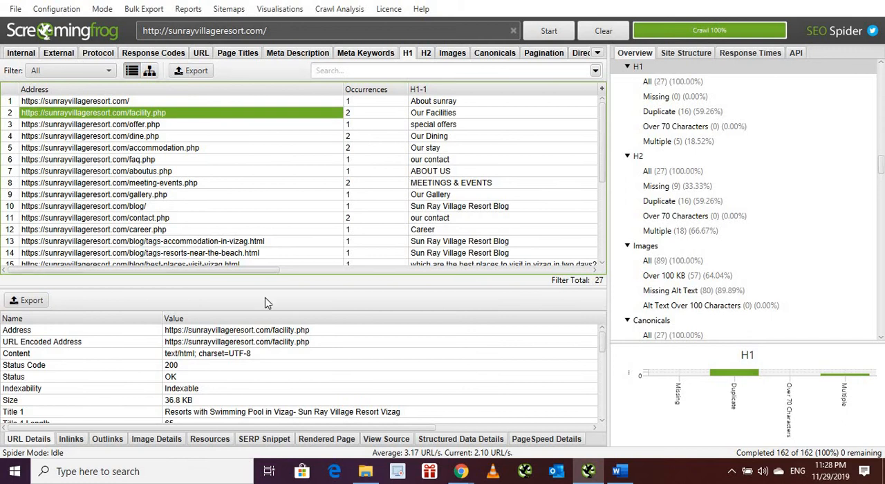
left_click_drag(230, 271, 314, 254)
left_click(244, 117)
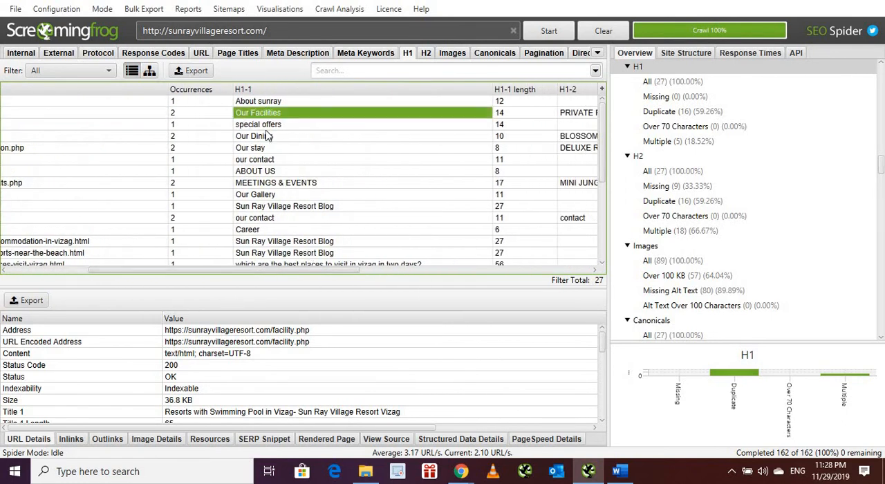
left_click(172, 115)
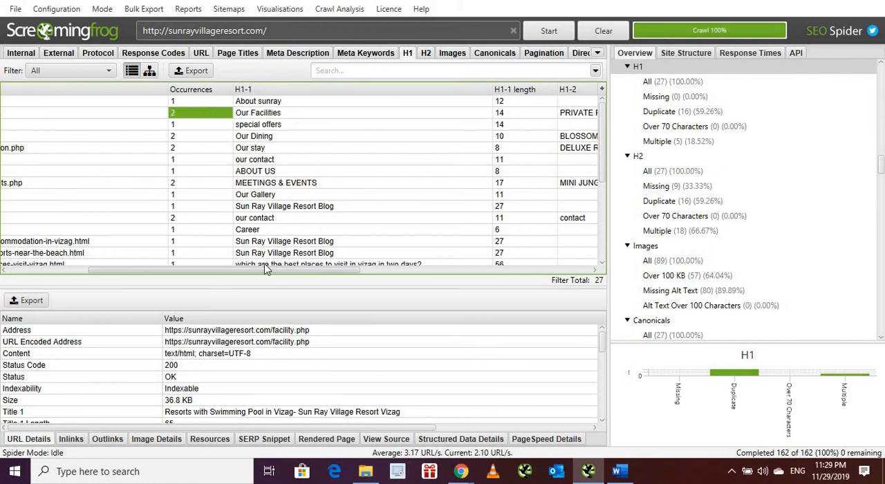
left_click_drag(240, 271, 408, 266)
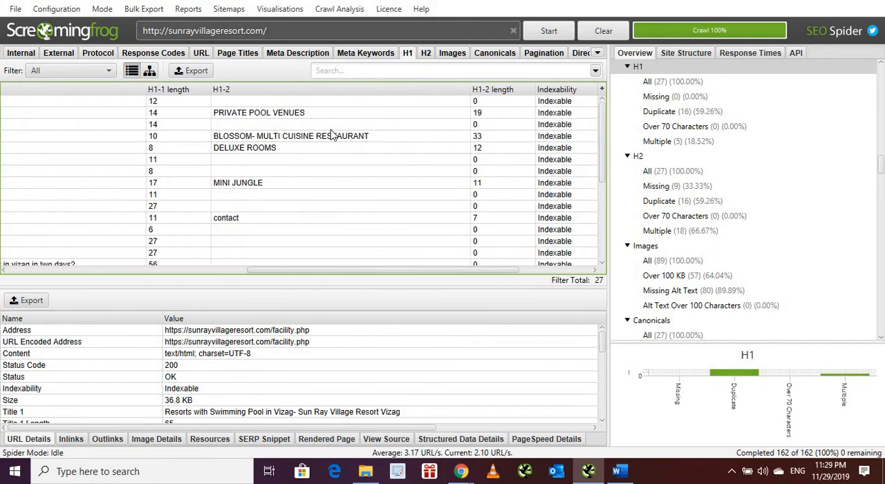
left_click(316, 113)
left_click(497, 114)
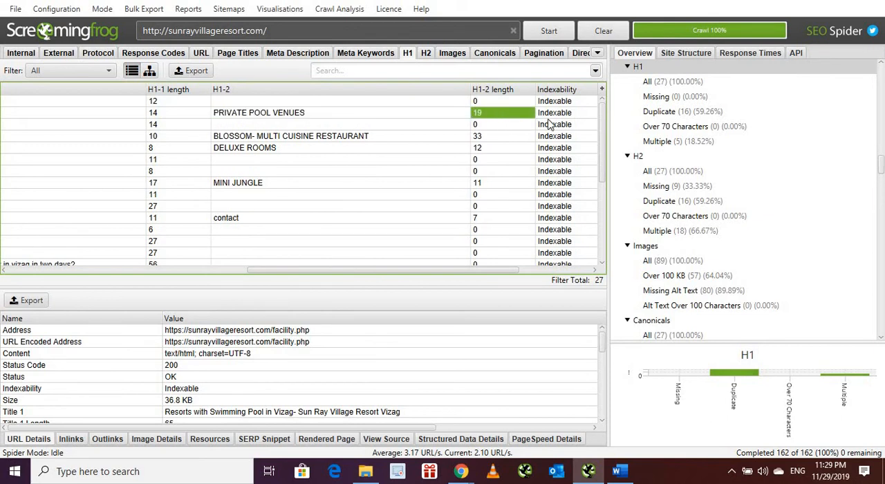
left_click(551, 114)
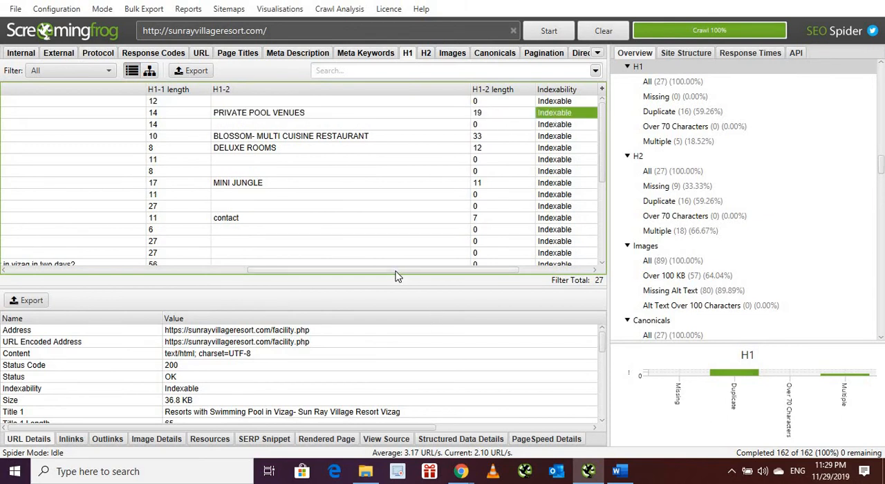
left_click_drag(397, 272, 138, 272)
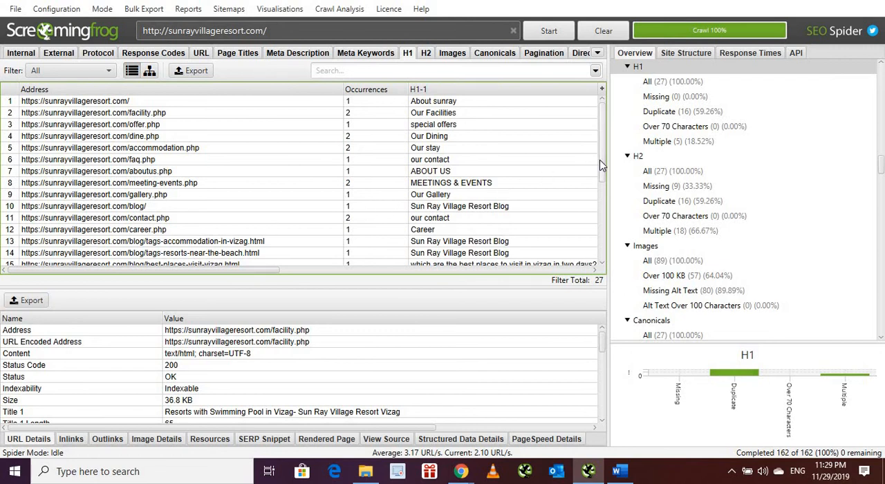
Step: View all images, filter them by Over 100 KB, Missing Alt Text and Alt Text Over 100 Characters, and inspect an image missing alt text
scroll(600, 246, "down", 1)
scroll(600, 246, "down", 3)
scroll(581, 173, "up", 5)
left_click(673, 260)
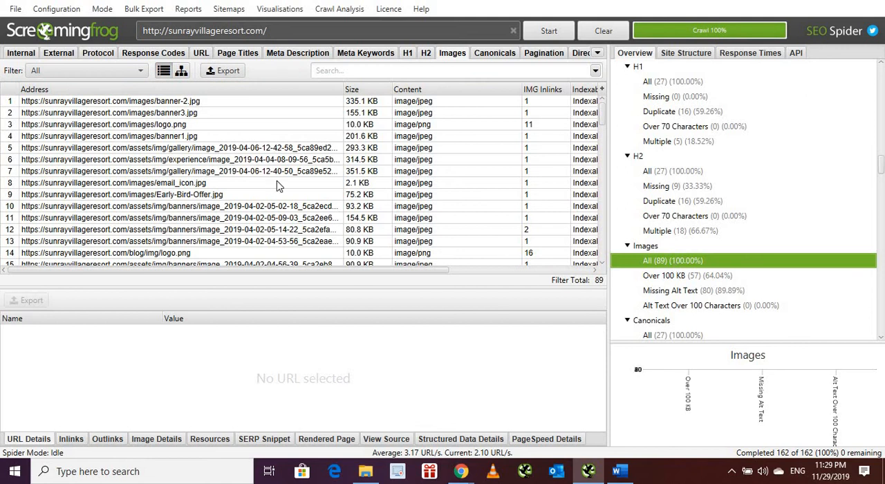
left_click(677, 276)
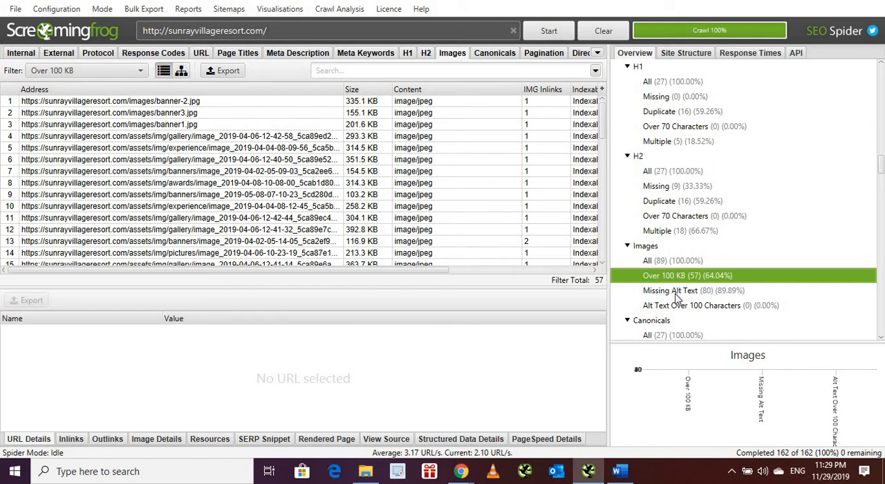
left_click(676, 291)
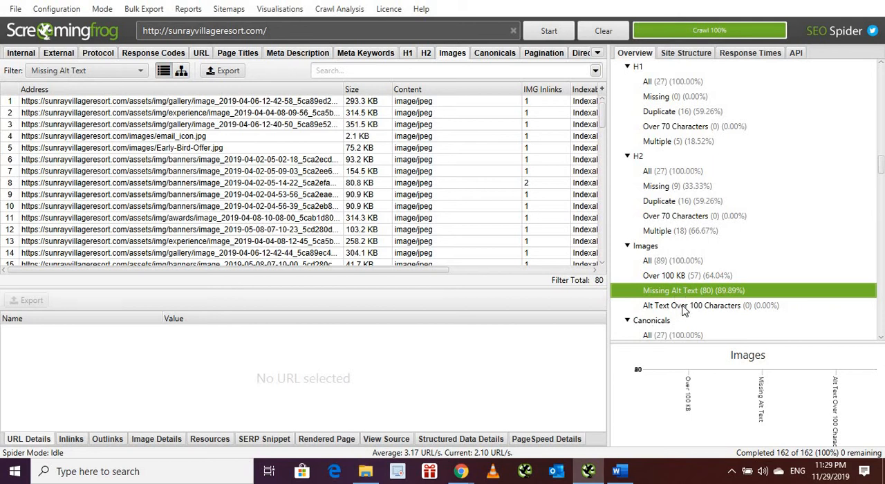
left_click(685, 312)
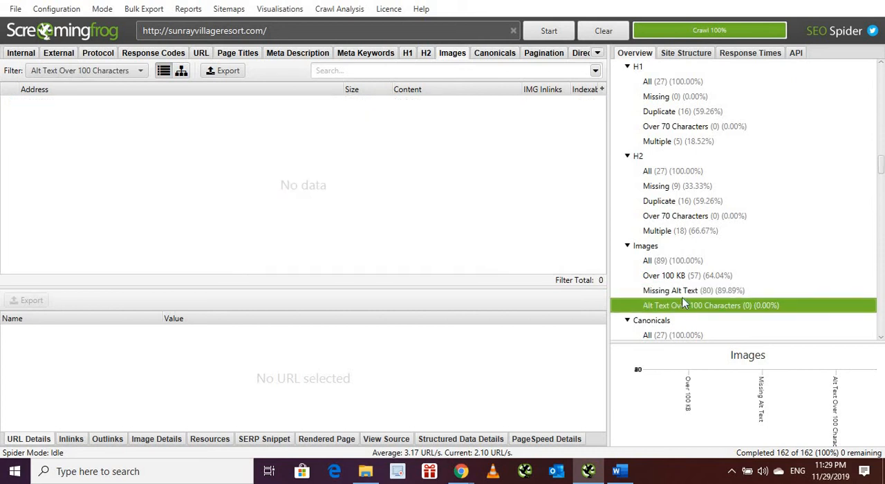
left_click(681, 291)
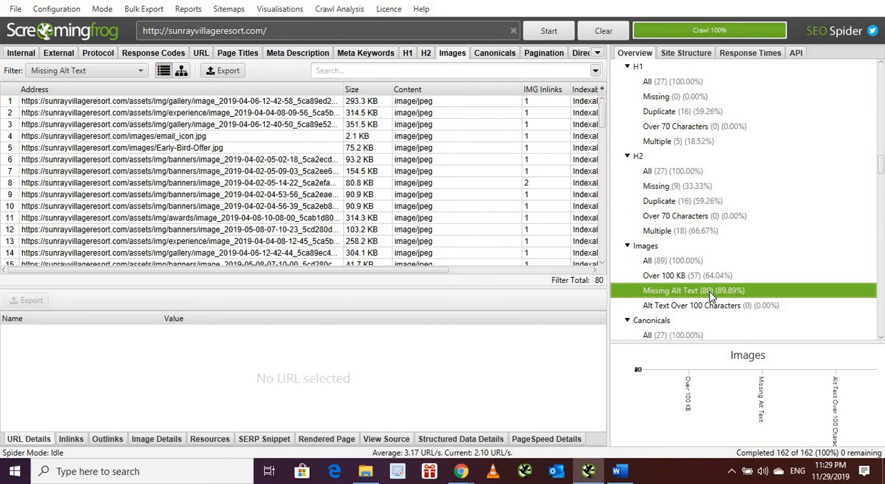
left_click(428, 231)
Step: Examine the canonicals, AJAX, AMP, sitemaps and PageSpeed results in the crawl overview
left_click(881, 171)
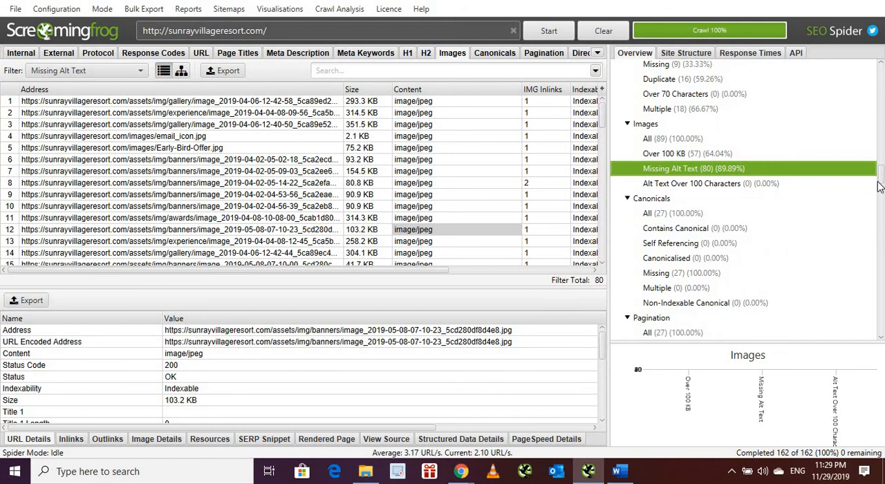
left_click_drag(881, 183, 883, 261)
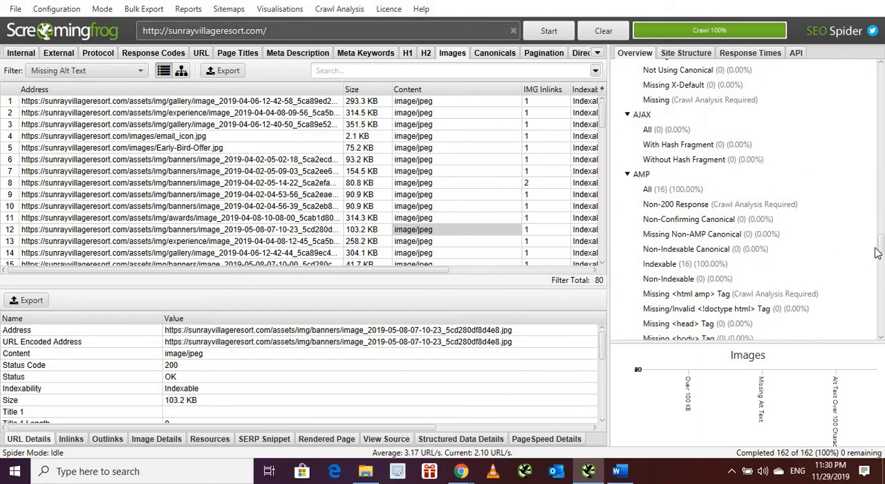
left_click_drag(879, 250, 882, 283)
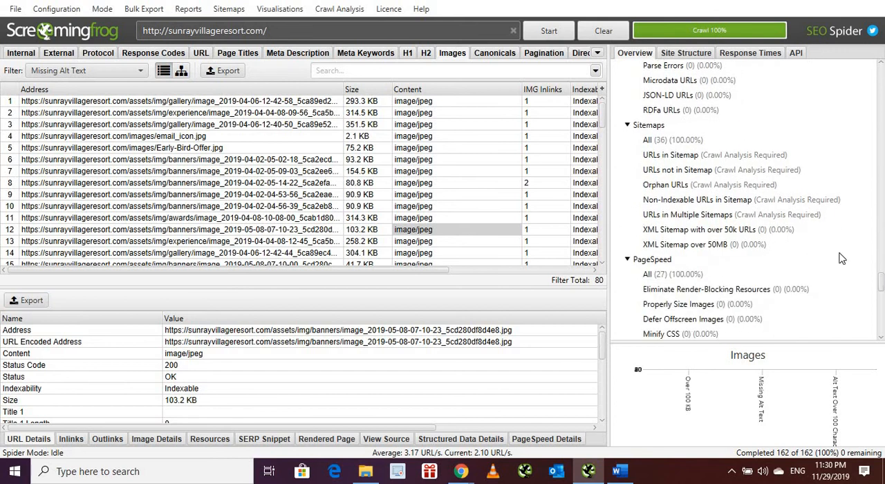
left_click(103, 9)
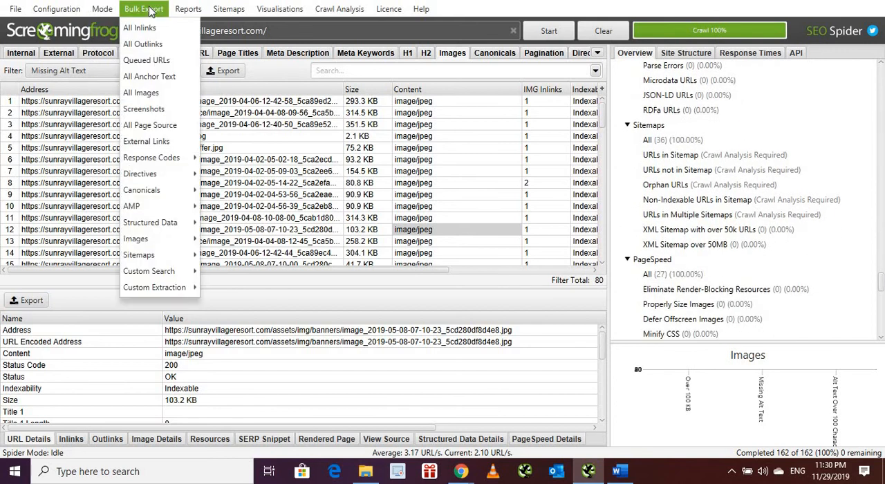
mouse_move(182, 12)
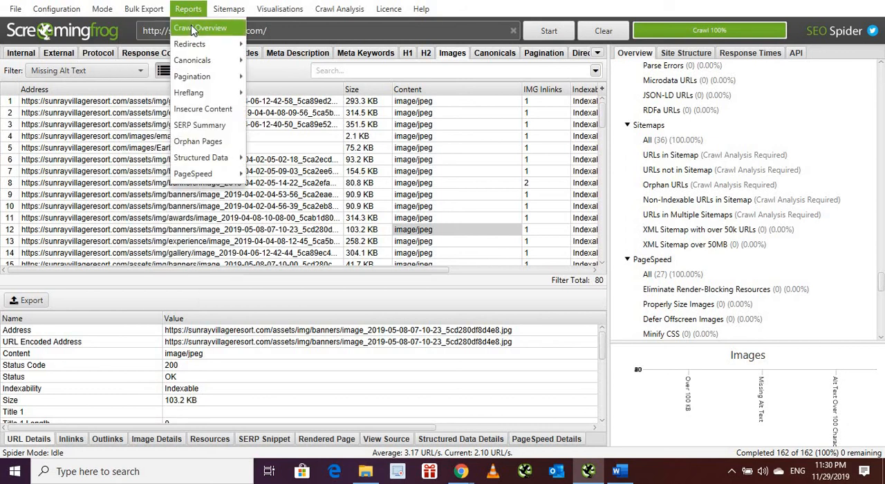
left_click(197, 28)
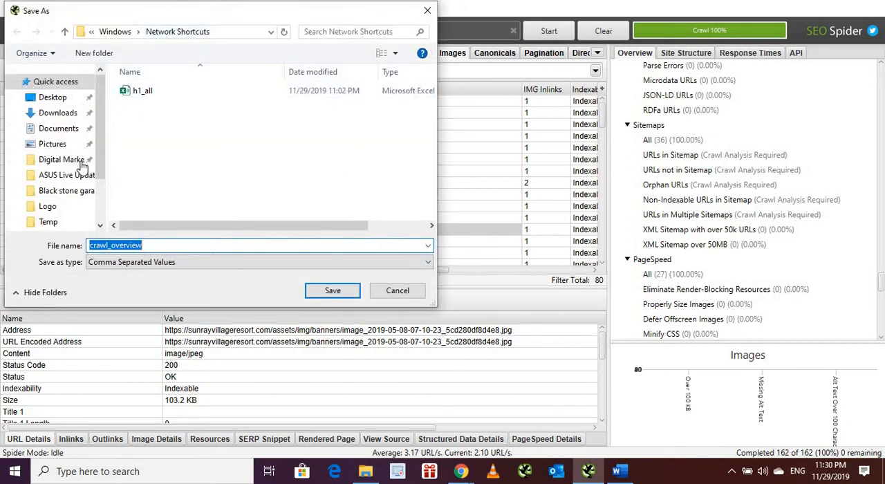
left_click(389, 294)
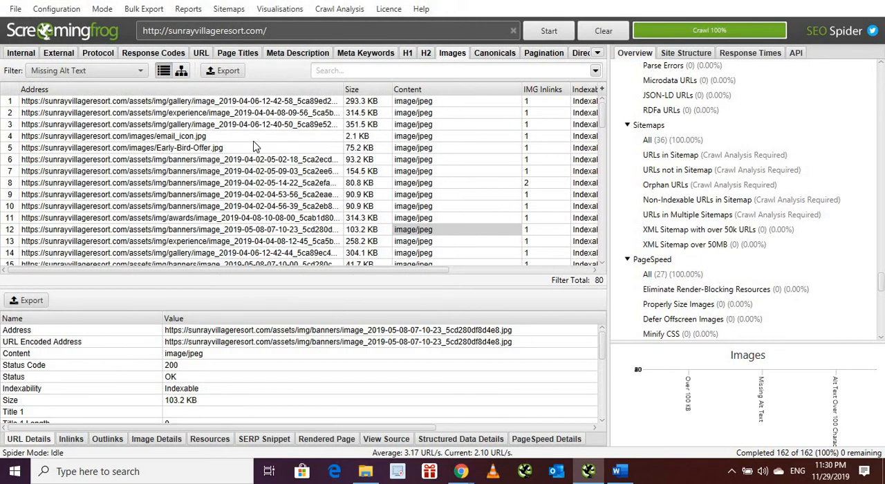
Step: Switch the crawl mode from Spider to List and accept clearing the current results
left_click(177, 8)
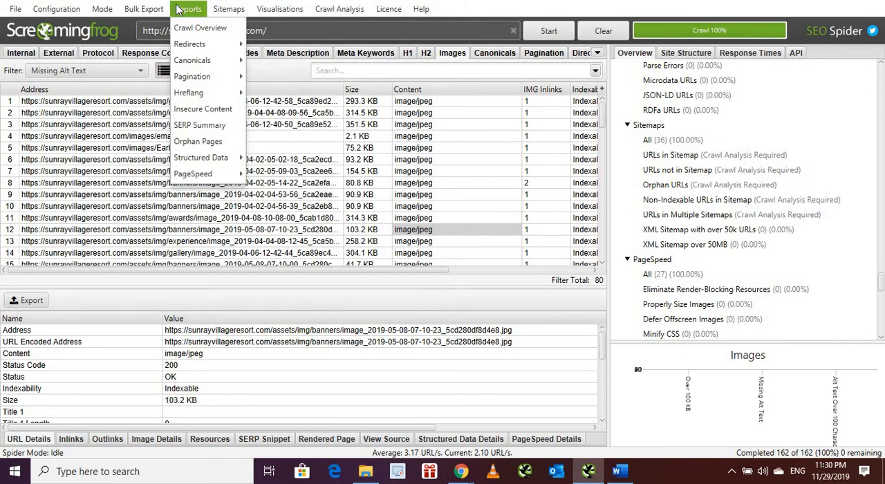
mouse_move(147, 14)
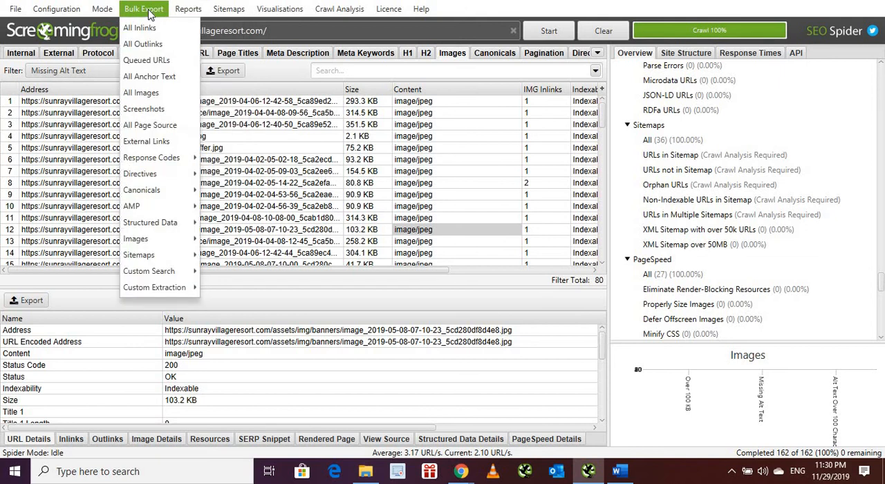
mouse_move(108, 15)
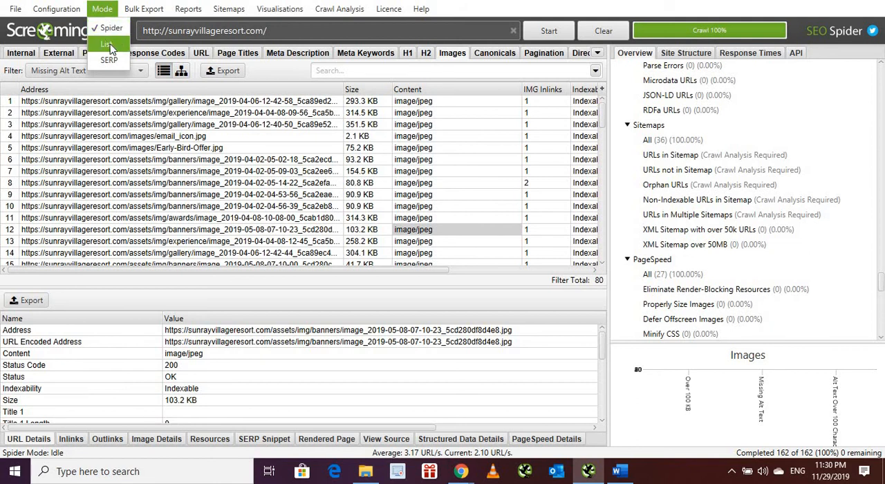
left_click(107, 46)
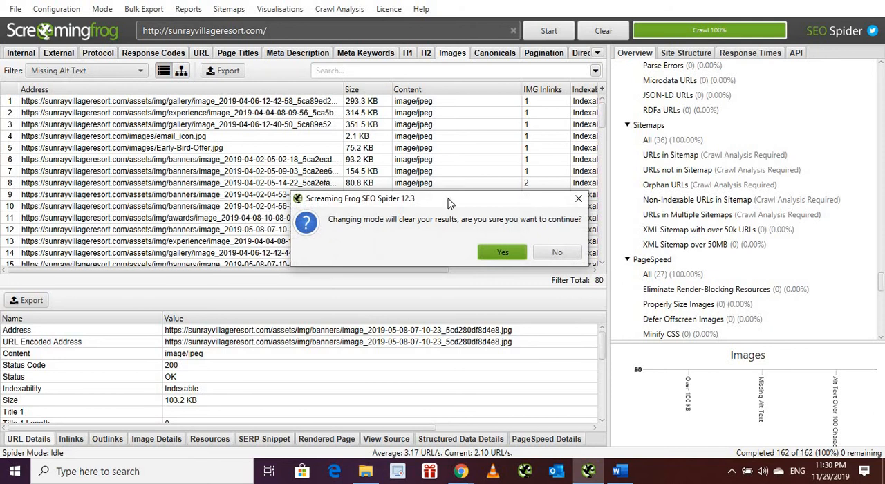
left_click(501, 253)
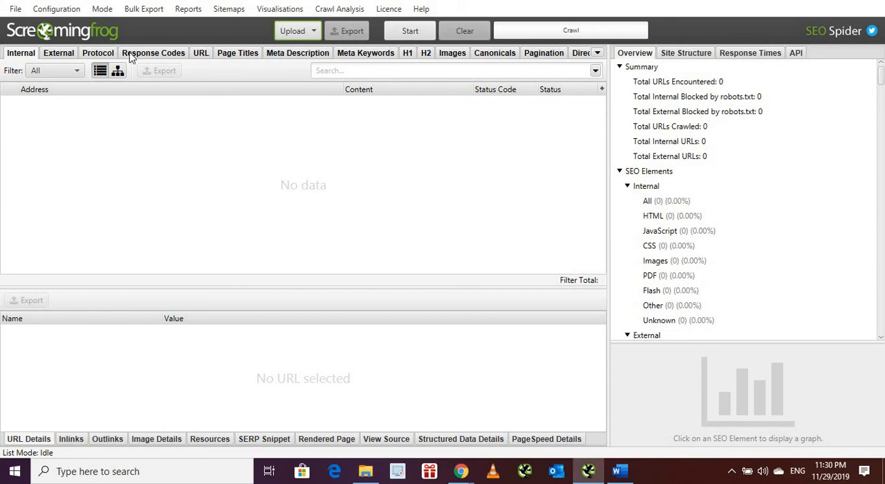
Step: Switch the crawl mode from List back to Spider
left_click(103, 9)
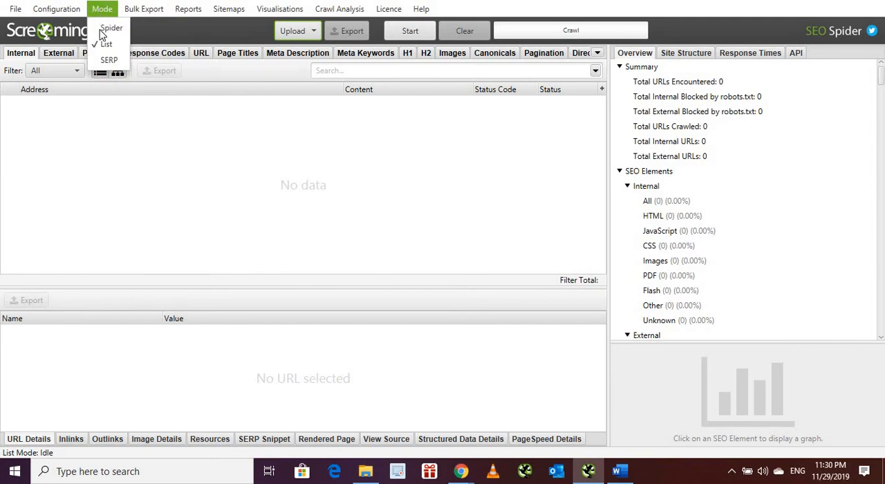
left_click(102, 32)
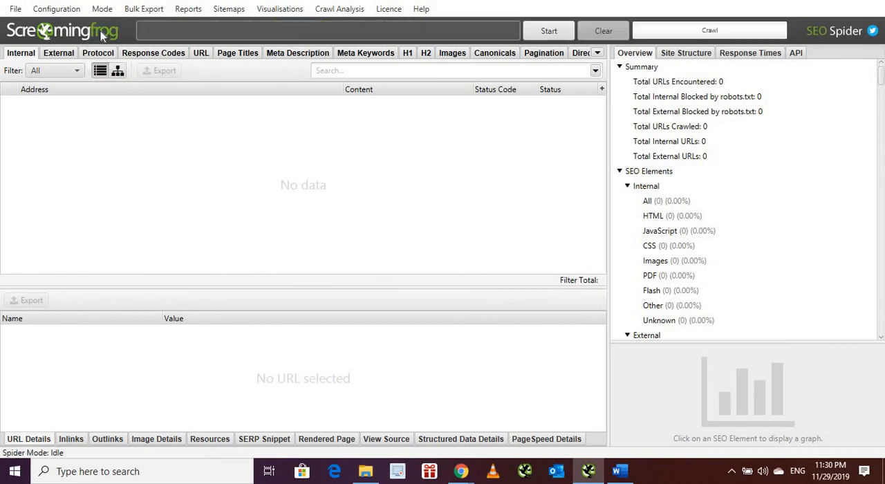
left_click(81, 10)
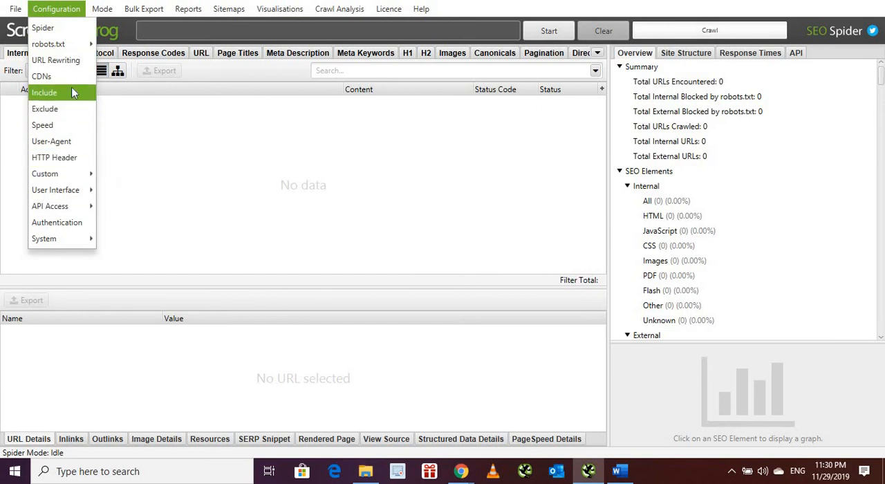
mouse_move(204, 15)
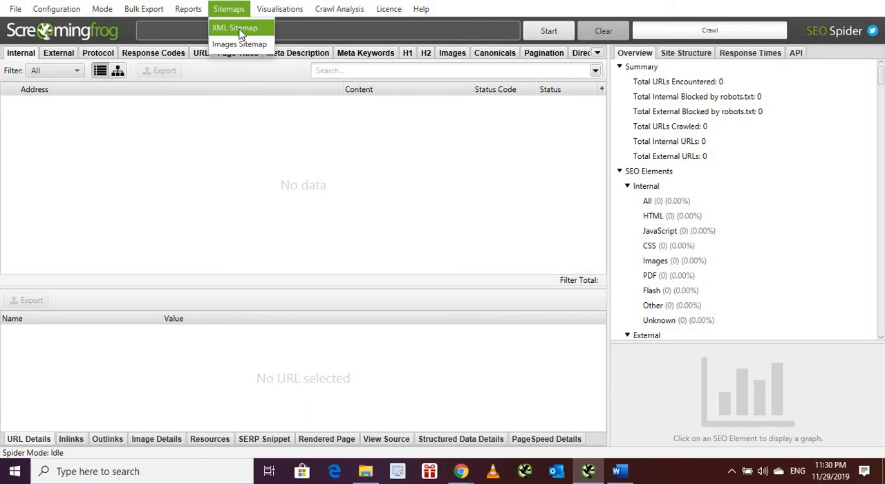
mouse_move(281, 9)
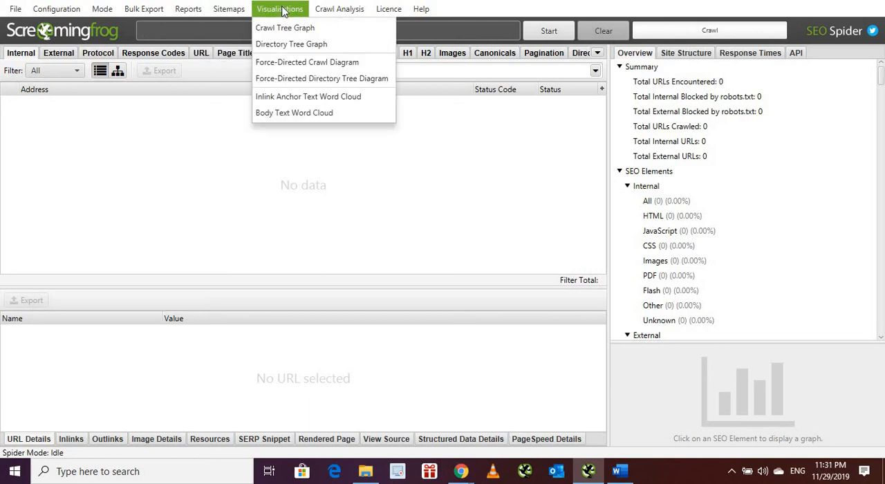
mouse_move(417, 11)
mouse_move(388, 9)
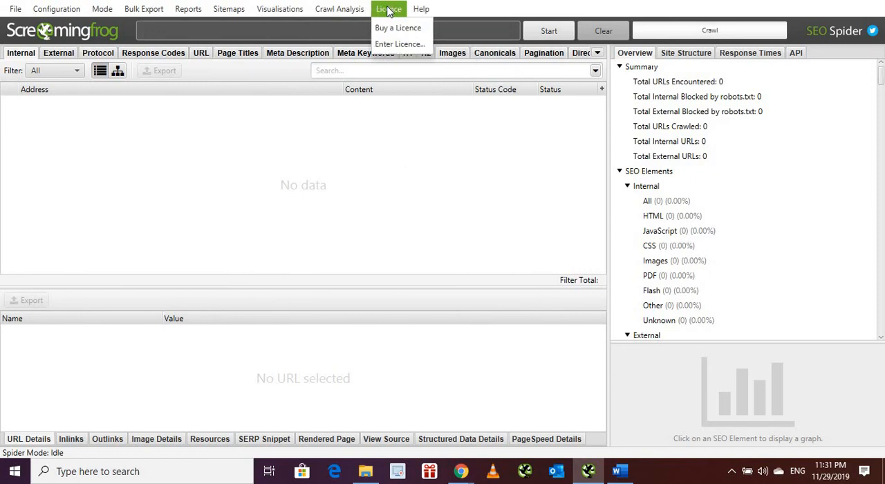